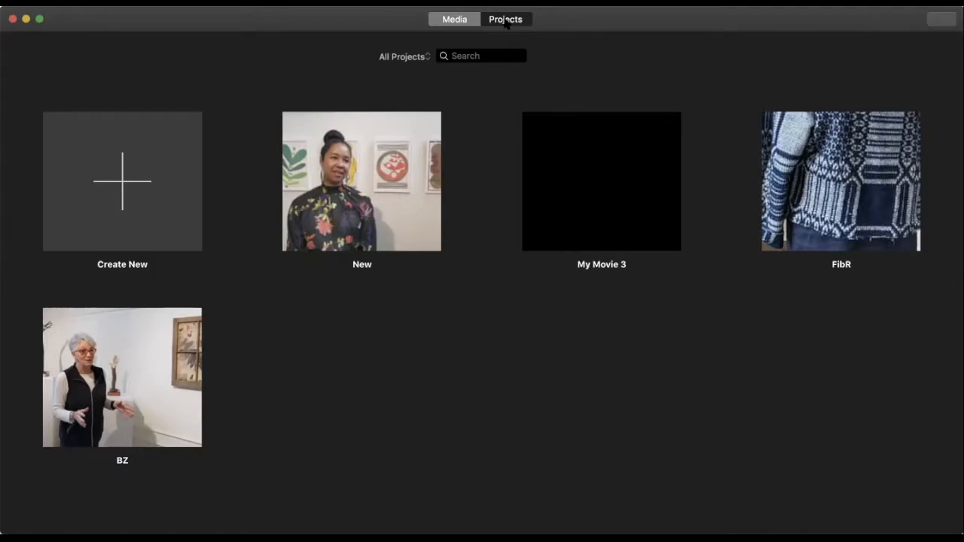
# Look through the clips of the second event in the media library
pyautogui.click(472, 19)
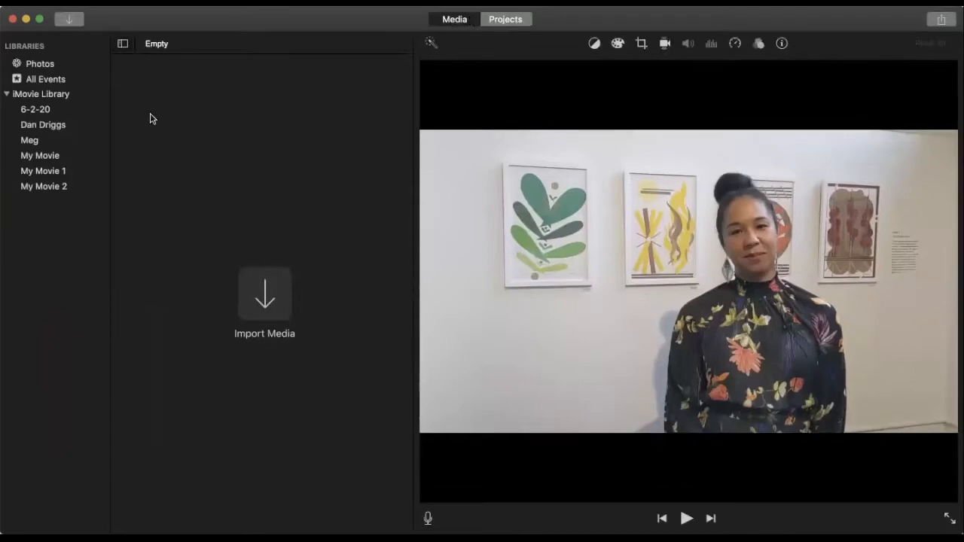
pyautogui.click(38, 124)
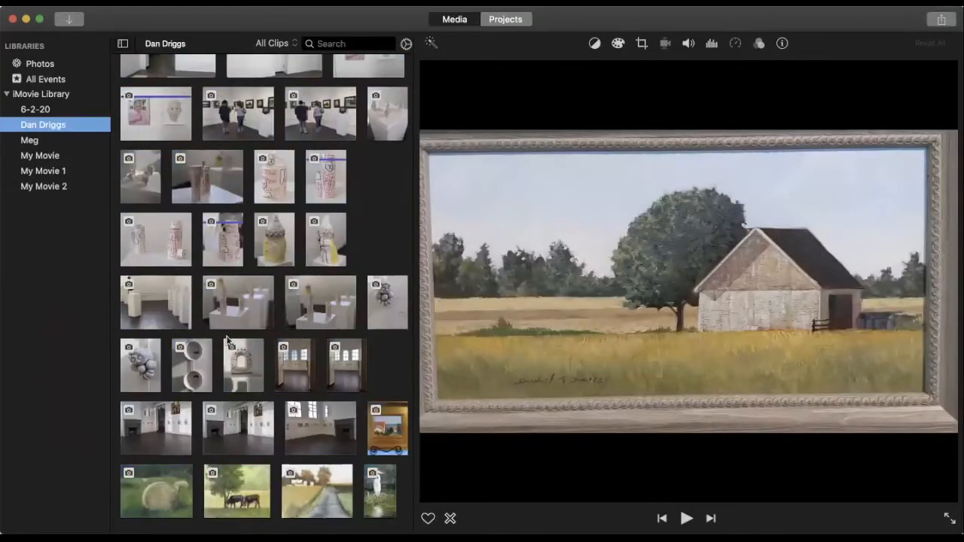
pyautogui.click(227, 337)
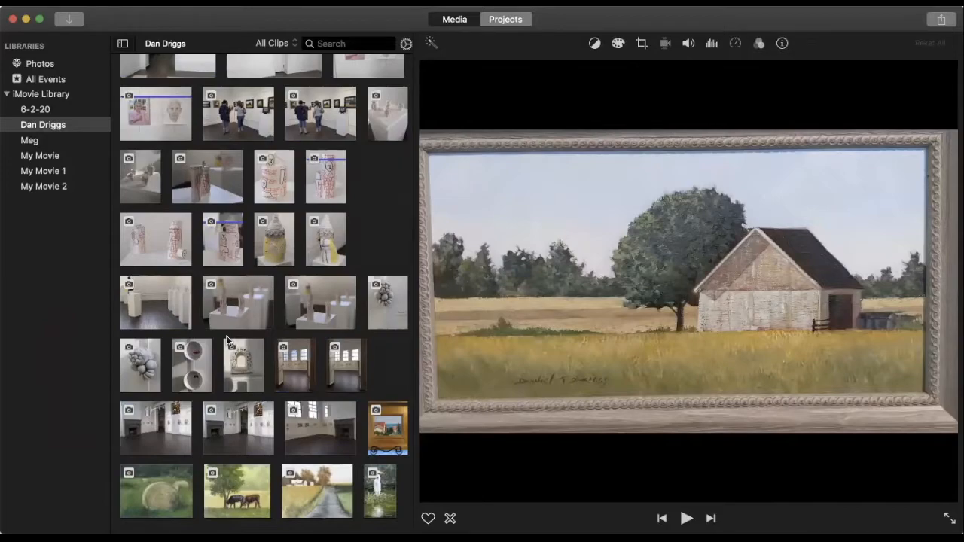
# Create a new movie project from the projects overview
pyautogui.click(510, 23)
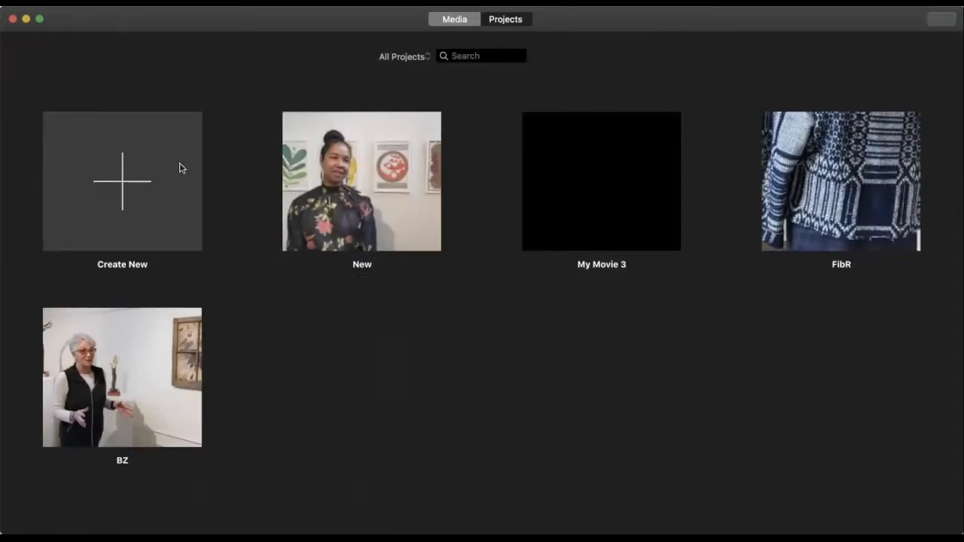
pyautogui.click(125, 186)
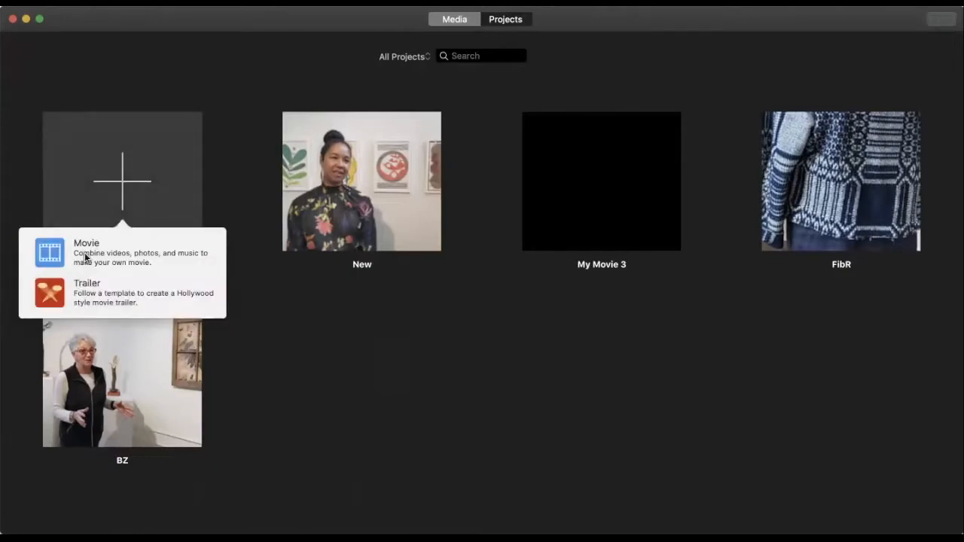
pyautogui.click(84, 255)
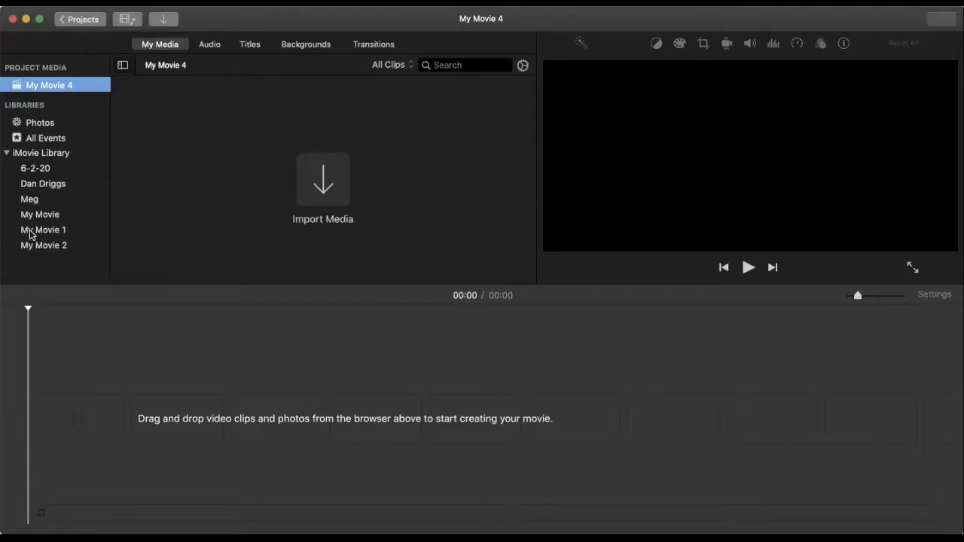
# Show the clips of the My Movie 1 event and look through them from the end up to the first ones
pyautogui.click(30, 232)
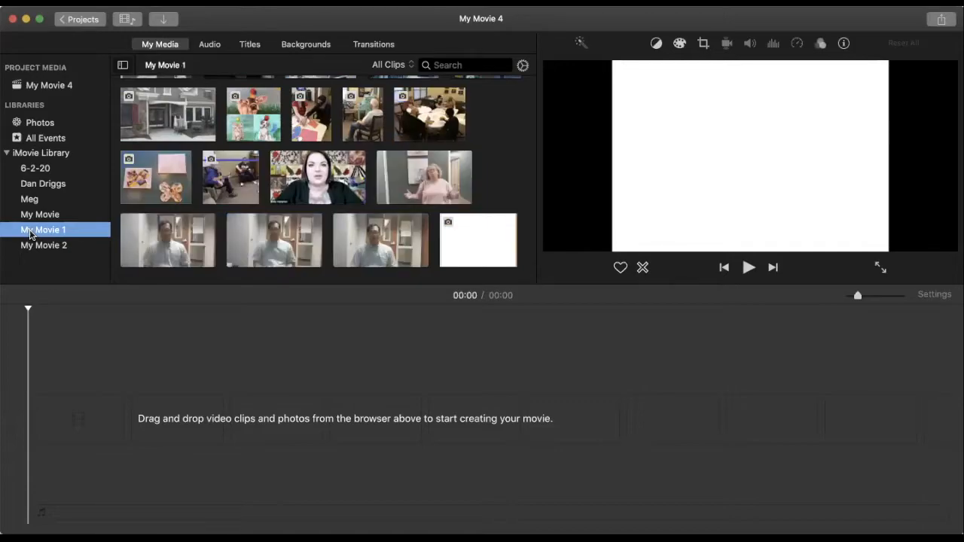
pyautogui.scroll(2, 286, 160)
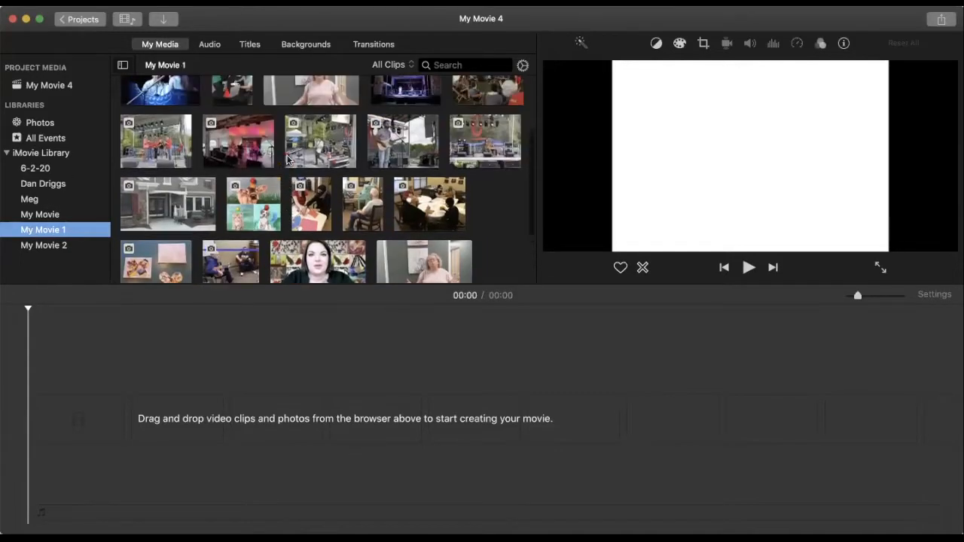
pyautogui.scroll(3, 286, 160)
pyautogui.scroll(1, 286, 160)
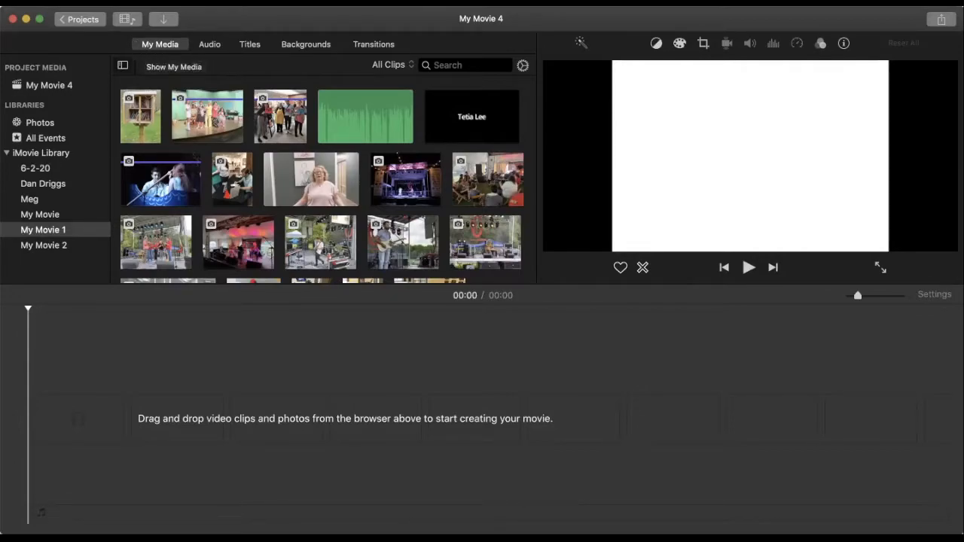
# Open the media import window, view the source folders with the Desktop folder selected, and close it without importing
pyautogui.click(82, 2)
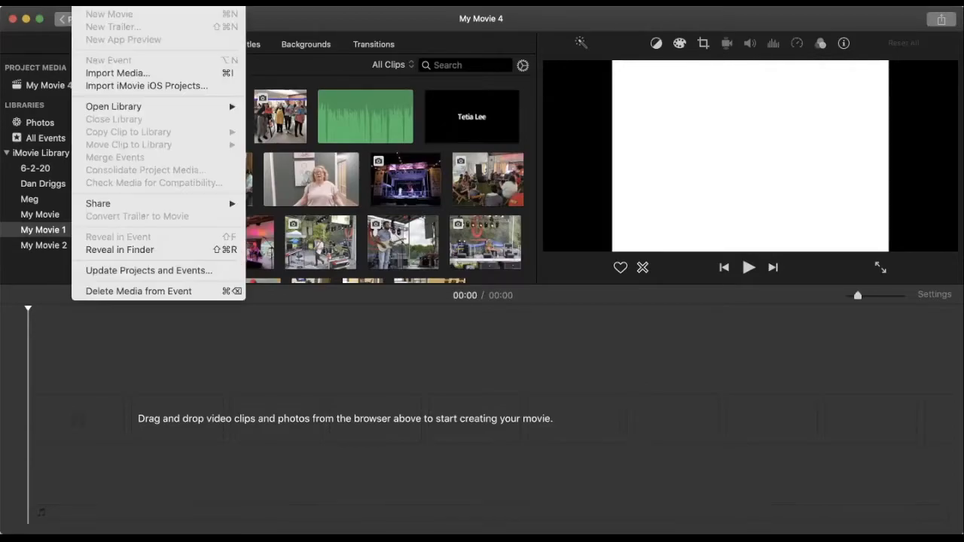
pyautogui.click(117, 73)
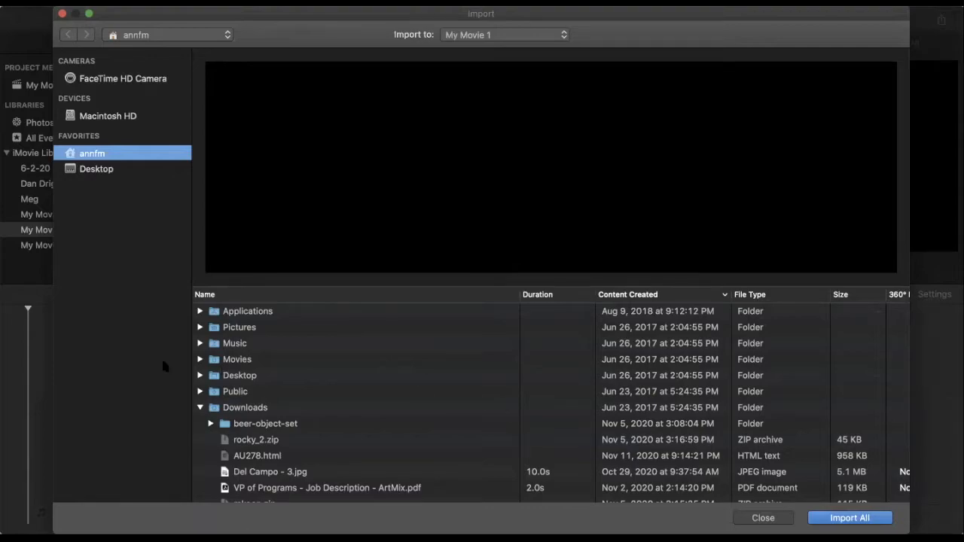
pyautogui.click(231, 377)
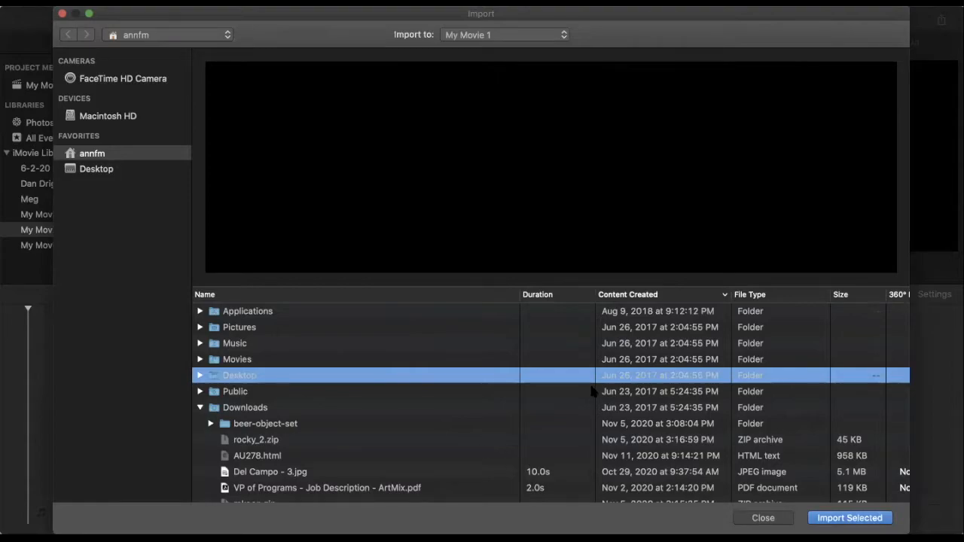
pyautogui.scroll(-1, 678, 437)
pyautogui.hscroll(1, 678, 437)
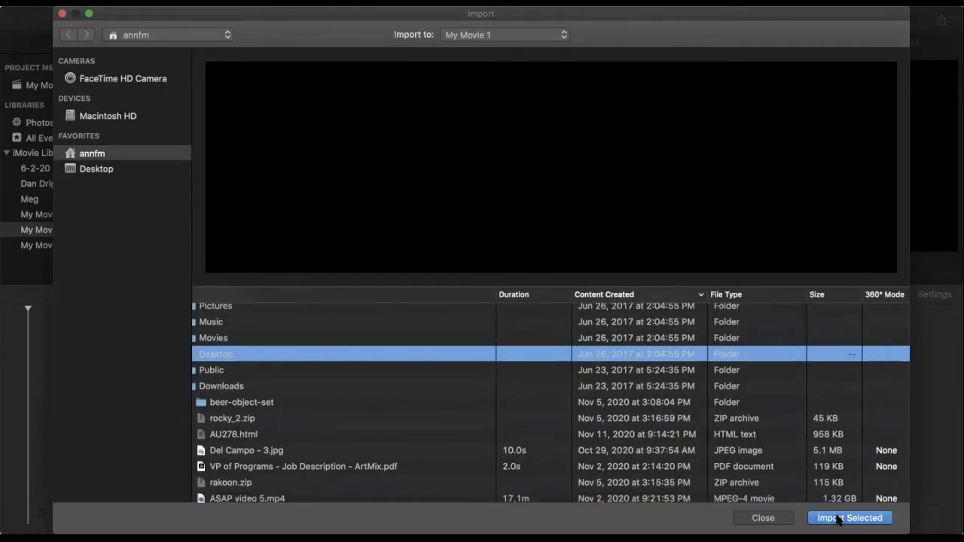
pyautogui.click(780, 519)
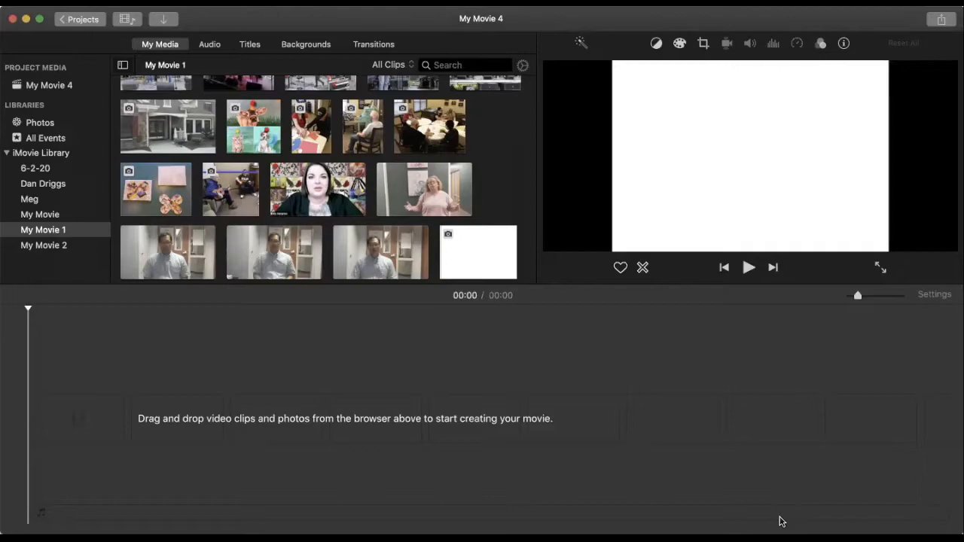
pyautogui.click(781, 521)
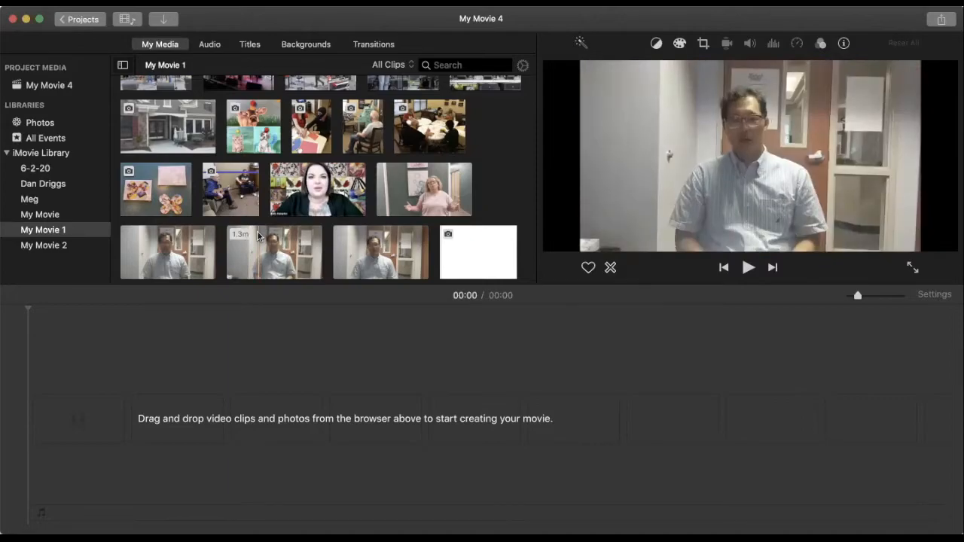
# Add the 1.3-minute clip of the dark-haired woman from the My Movie 1 event to the start of the empty timeline
pyautogui.scroll(-1, 258, 237)
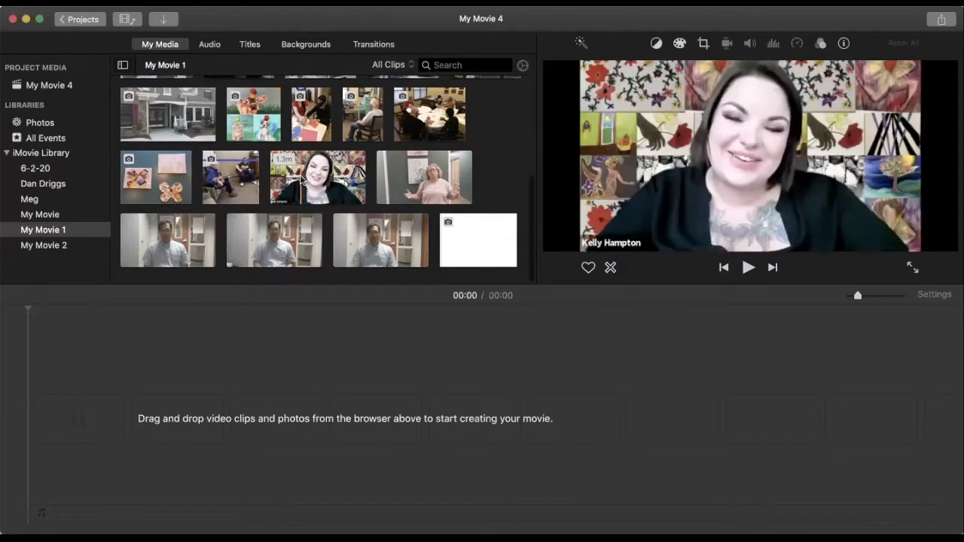
pyautogui.click(297, 181)
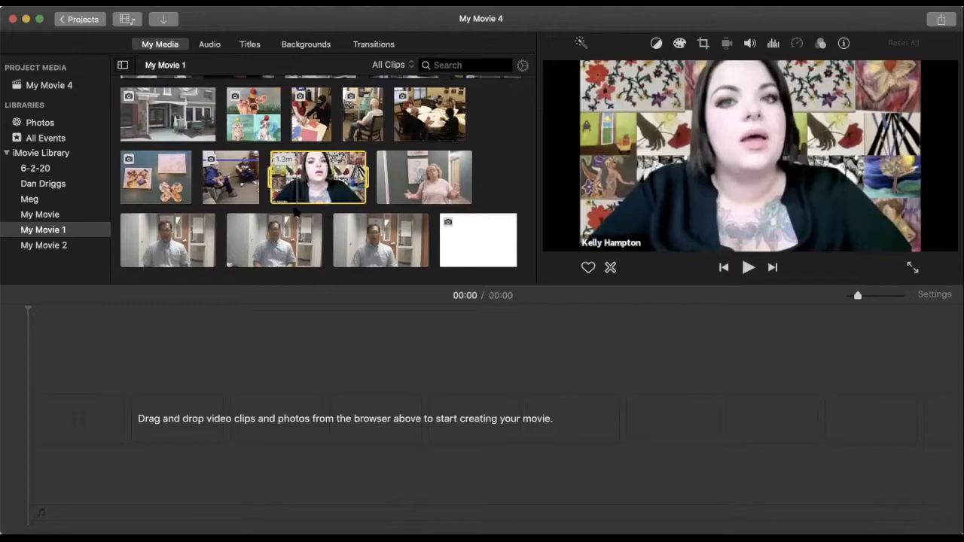
pyautogui.moveTo(313, 192); pyautogui.dragTo(48, 431)
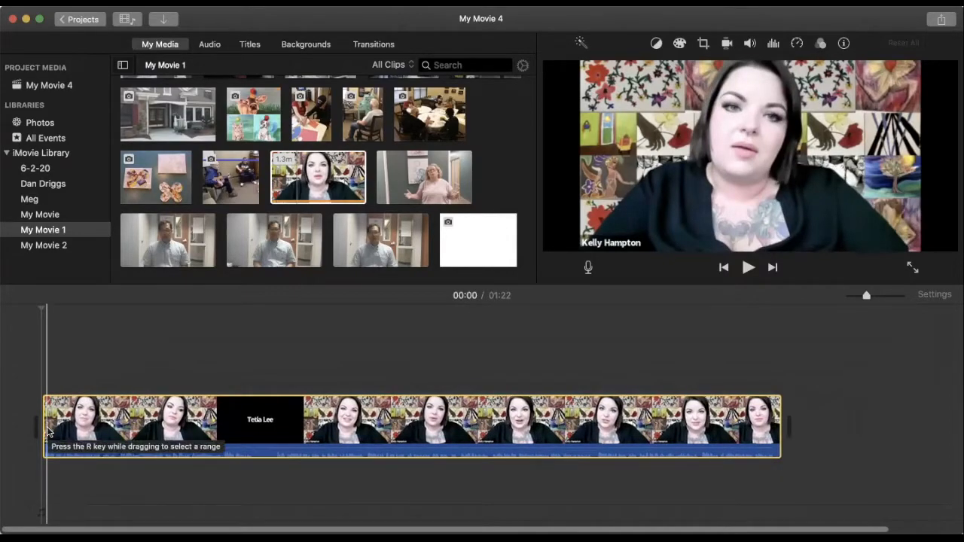
# Trim about 3 seconds off the start of the timeline clip in the Precision Editor and play back the new beginning
pyautogui.click(47, 431)
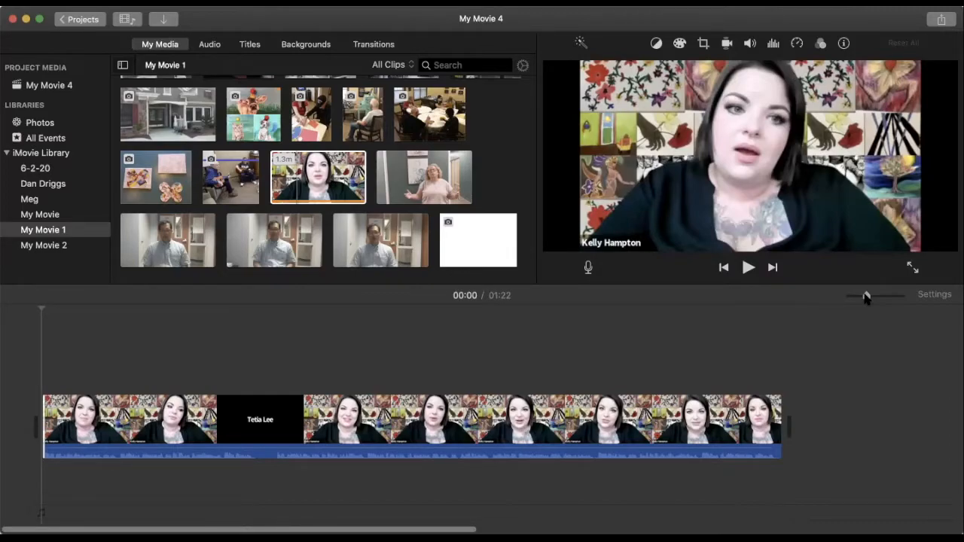
pyautogui.moveTo(867, 296); pyautogui.dragTo(884, 299)
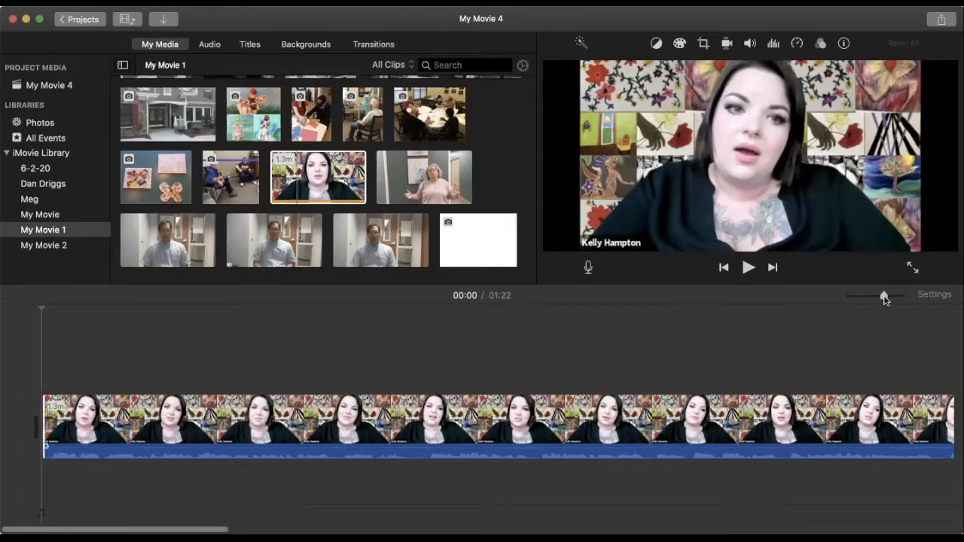
pyautogui.hscroll(5, 697, 413)
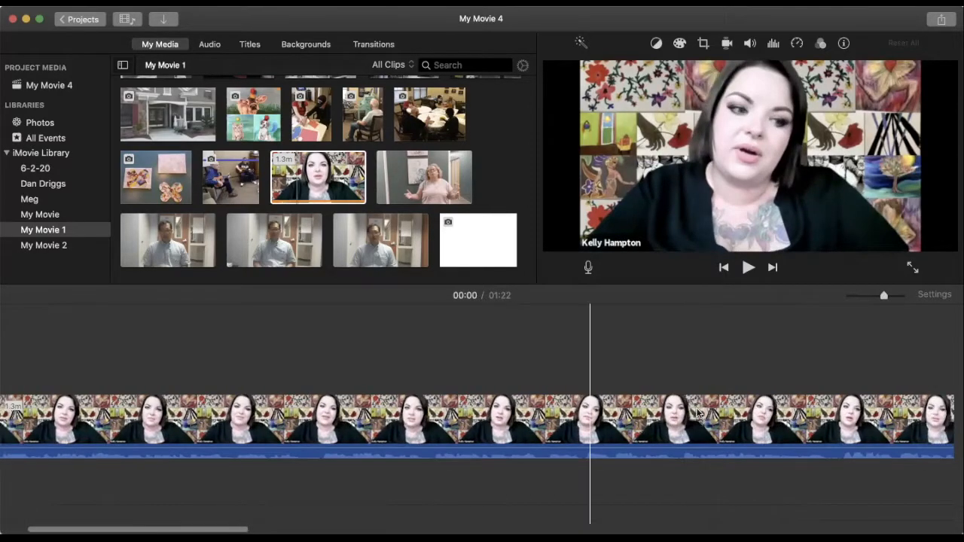
pyautogui.hscroll(-5, 697, 413)
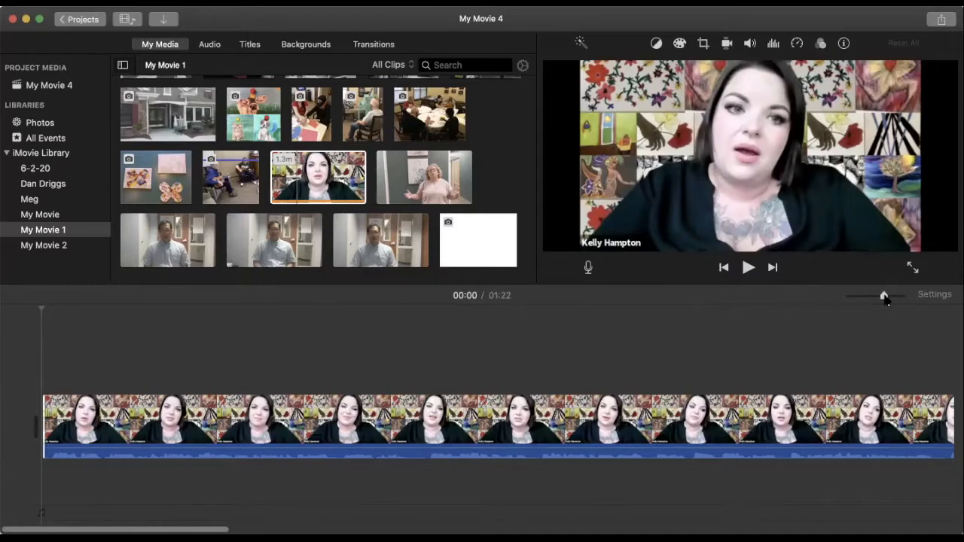
pyautogui.moveTo(884, 298); pyautogui.dragTo(841, 303)
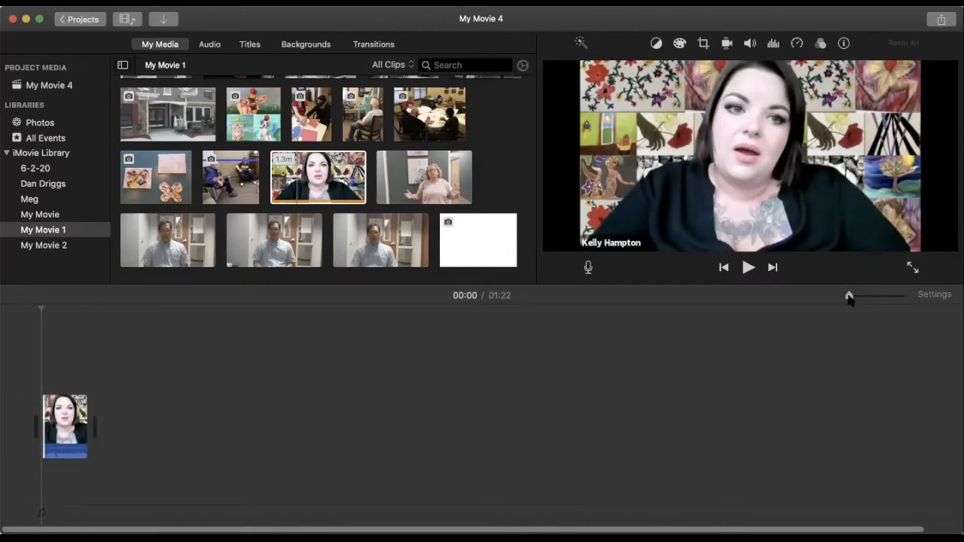
pyautogui.moveTo(849, 297); pyautogui.dragTo(902, 297)
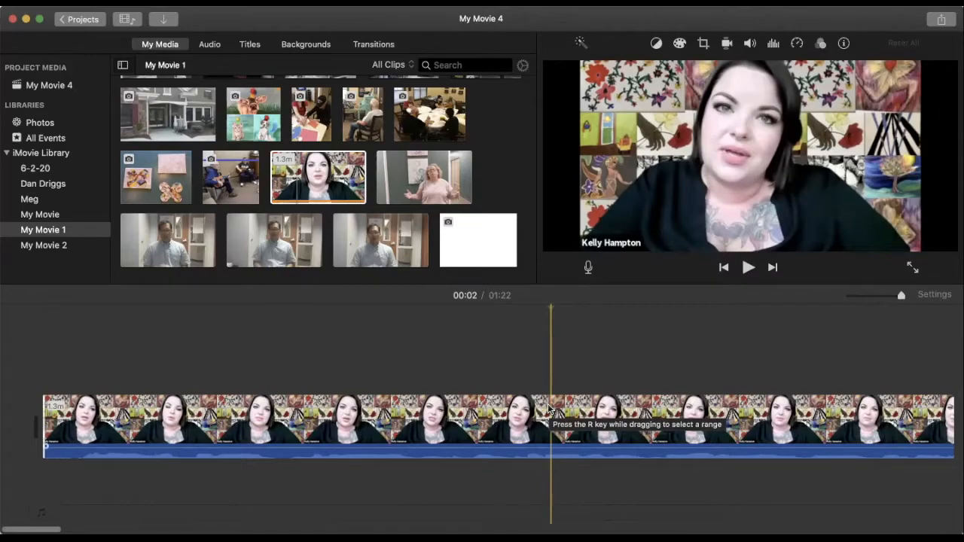
pyautogui.doubleClick(39, 405)
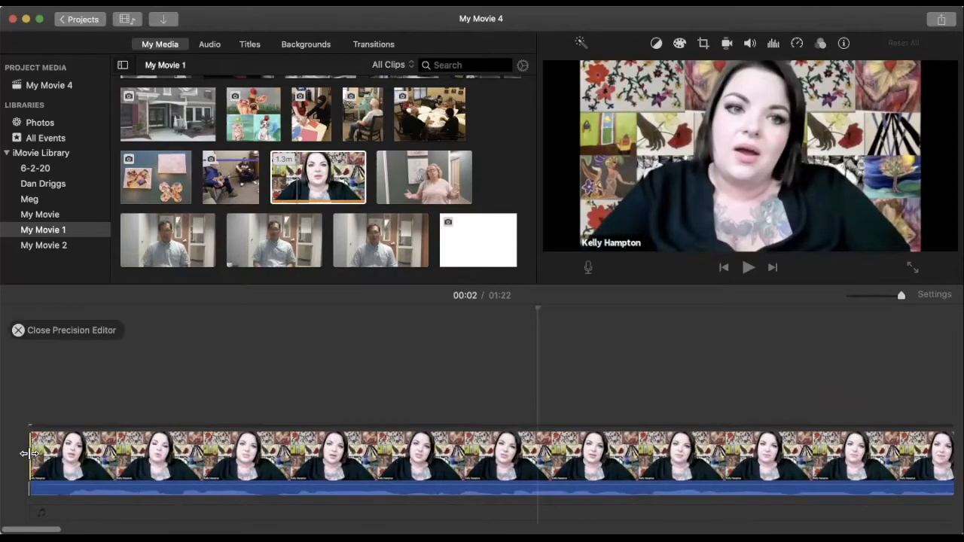
pyautogui.moveTo(28, 453); pyautogui.dragTo(533, 448)
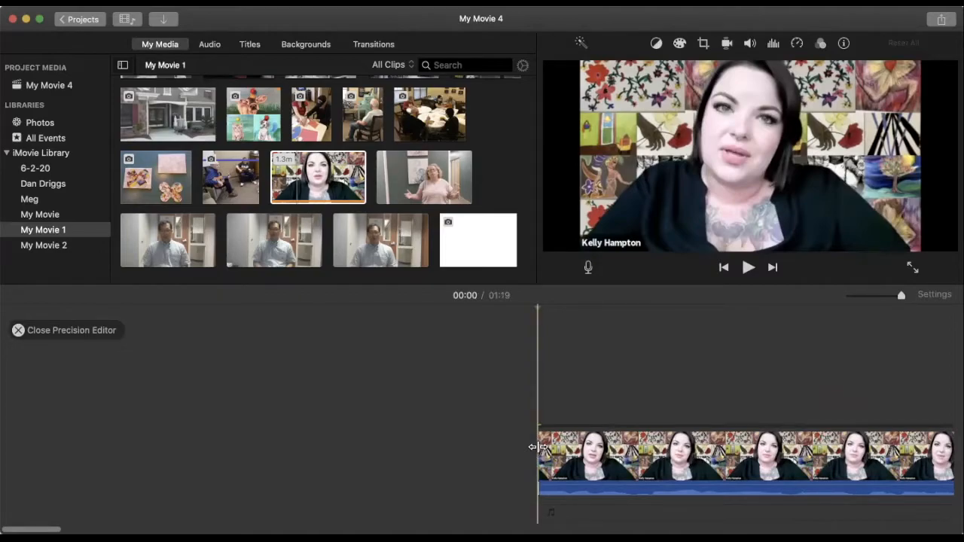
pyautogui.click(19, 331)
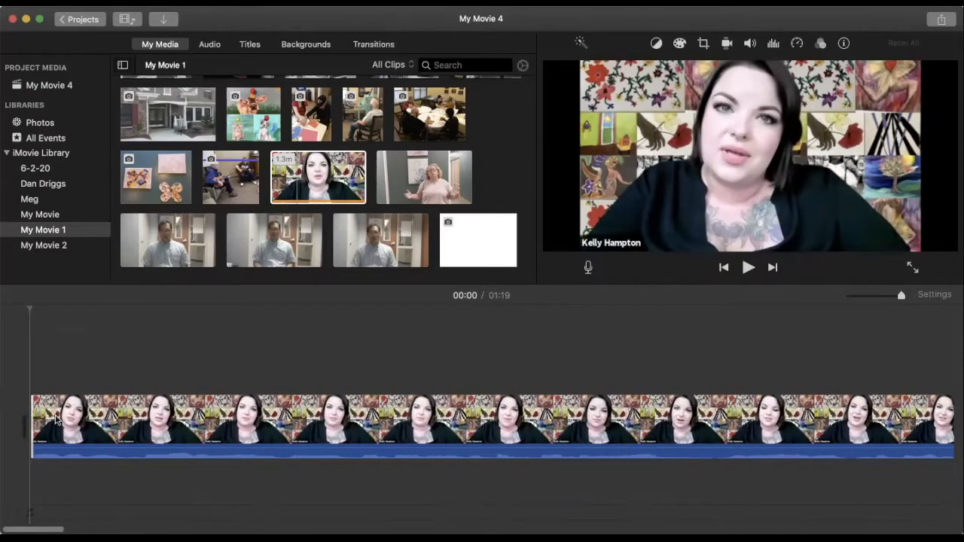
pyautogui.click(749, 268)
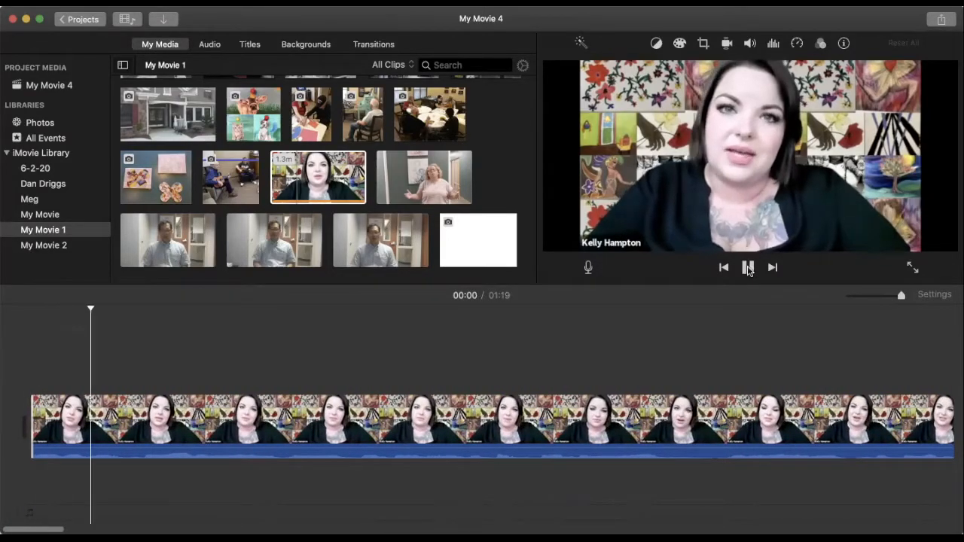
pyautogui.click(749, 269)
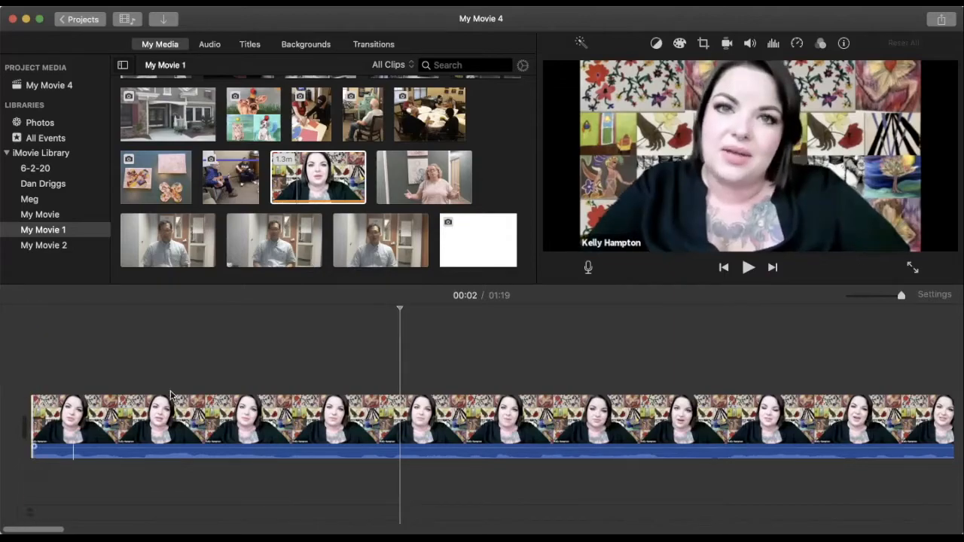
# Split the interview clip at about 00:21, where the black name screen begins
pyautogui.hscroll(10, 485, 512)
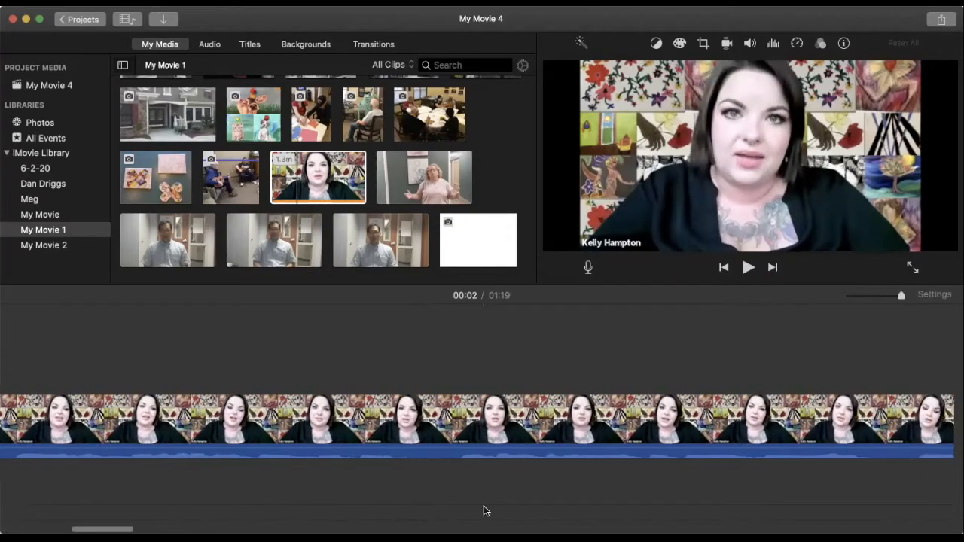
pyautogui.hscroll(10, 485, 512)
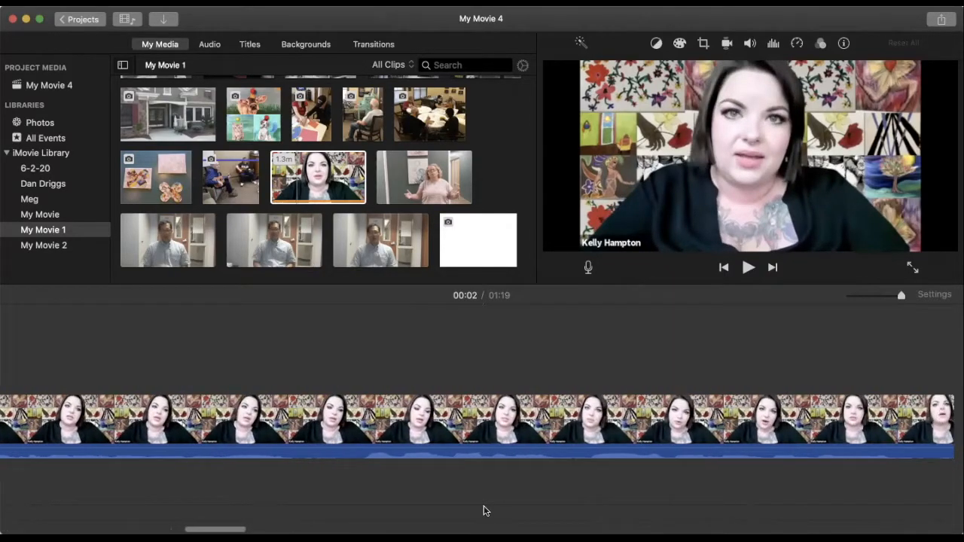
pyautogui.hscroll(5, 484, 512)
pyautogui.hscroll(5, 756, 441)
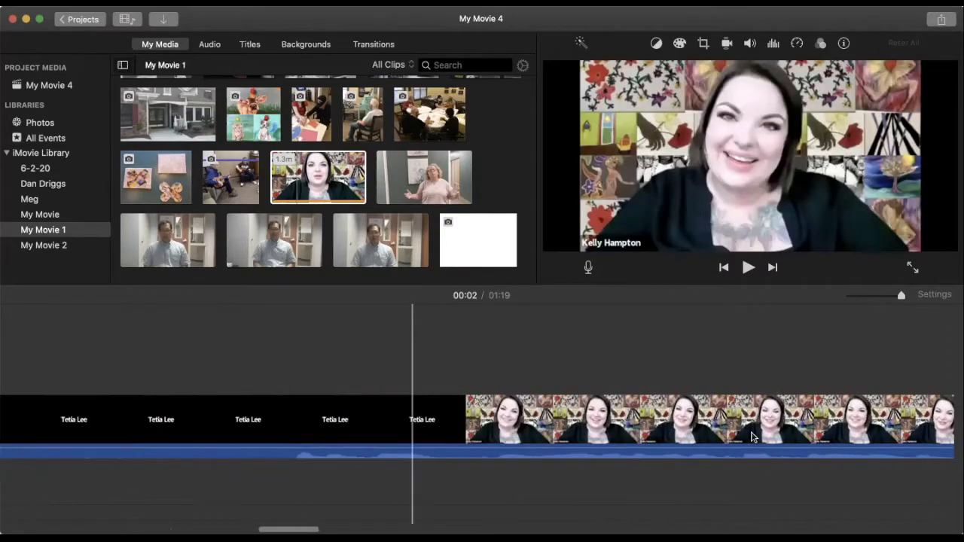
pyautogui.hscroll(-5, 753, 437)
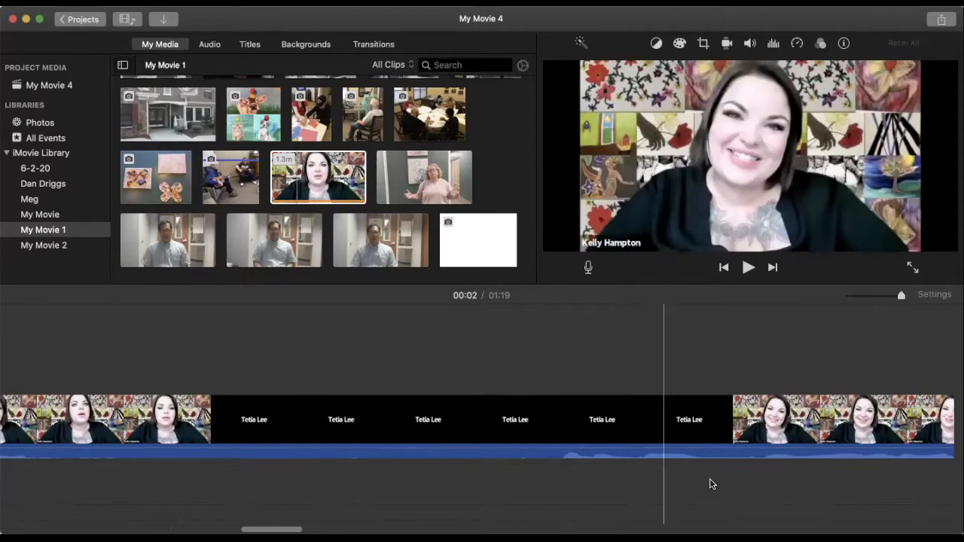
pyautogui.hscroll(-2, 139, 503)
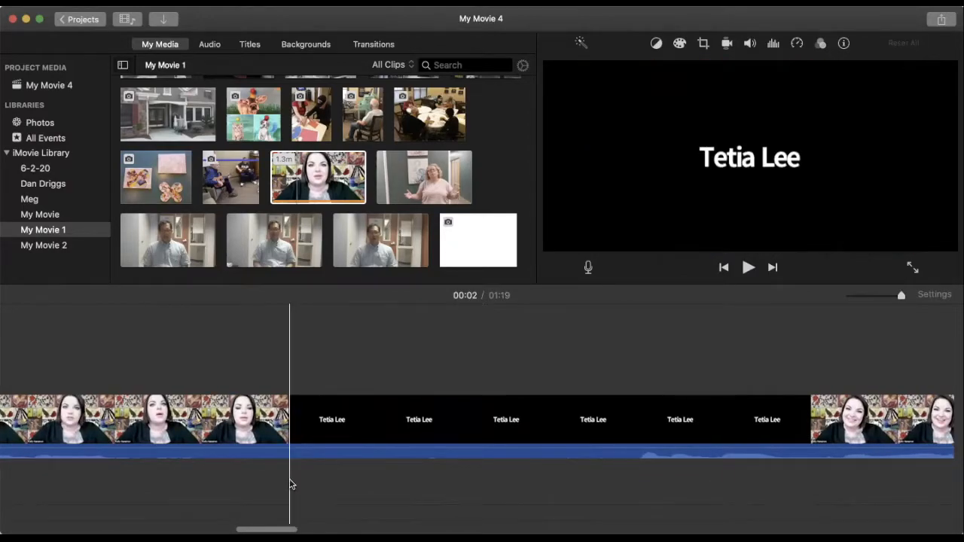
pyautogui.click(291, 429)
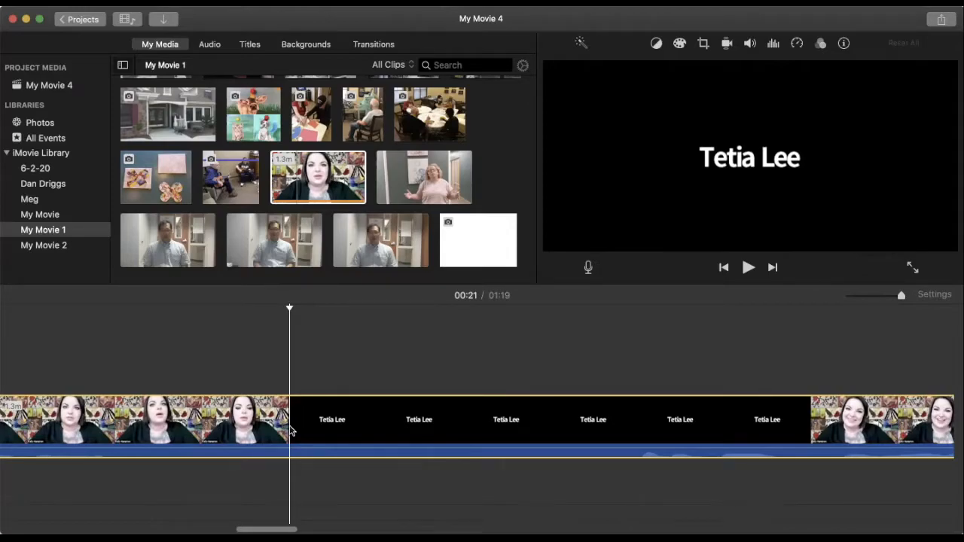
pyautogui.rightClick(292, 430)
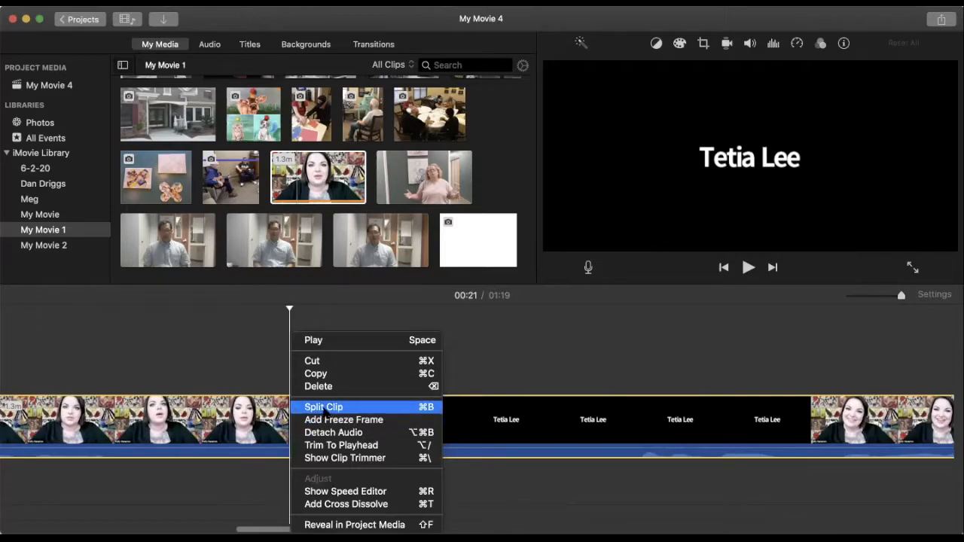
pyautogui.click(324, 407)
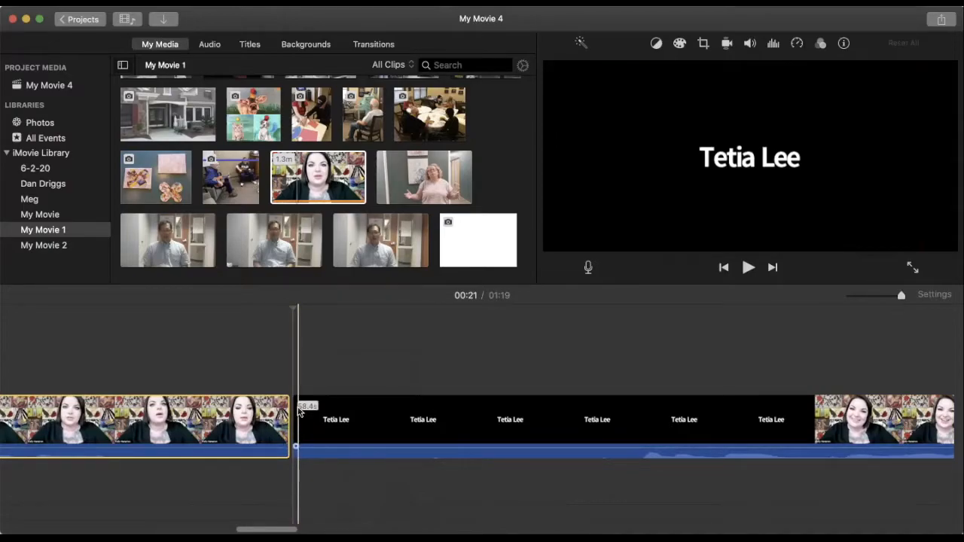
# Trim the roughly 3-second black name screen off the start of the second clip and play back across the cut
pyautogui.click(291, 408)
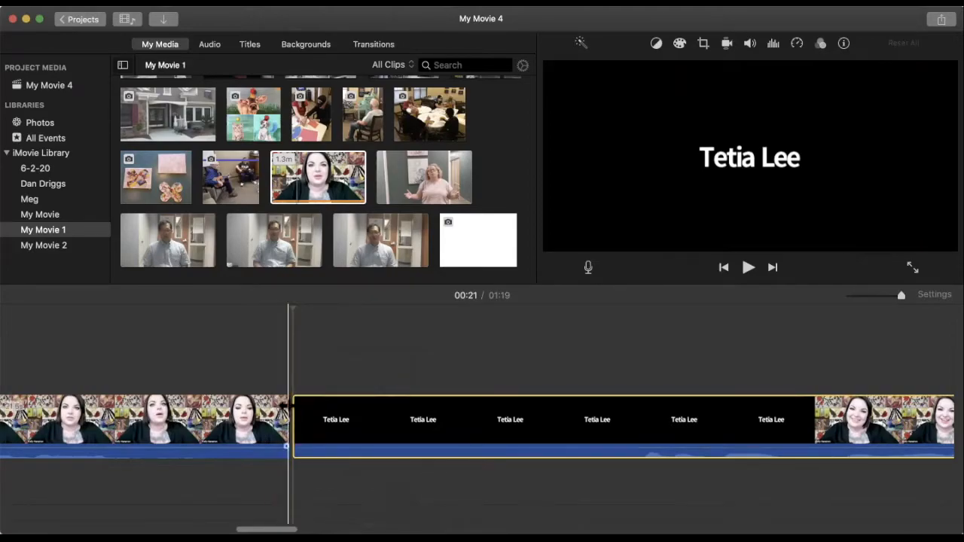
pyautogui.moveTo(286, 407); pyautogui.dragTo(742, 394)
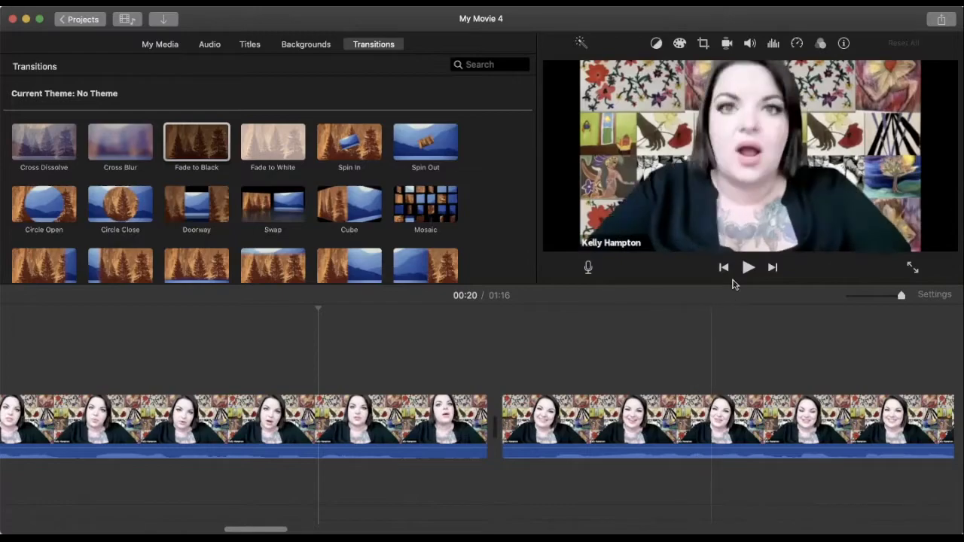
pyautogui.click(748, 268)
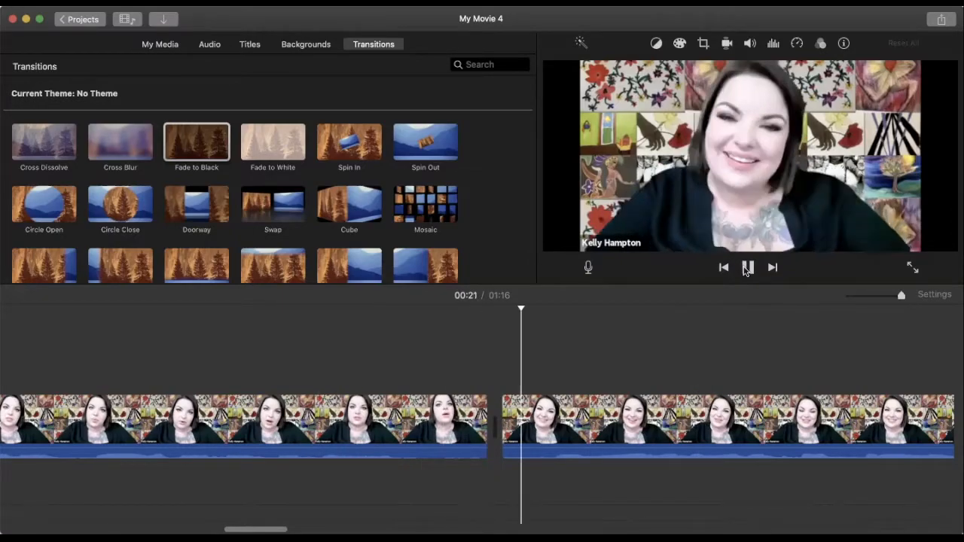
pyautogui.click(748, 270)
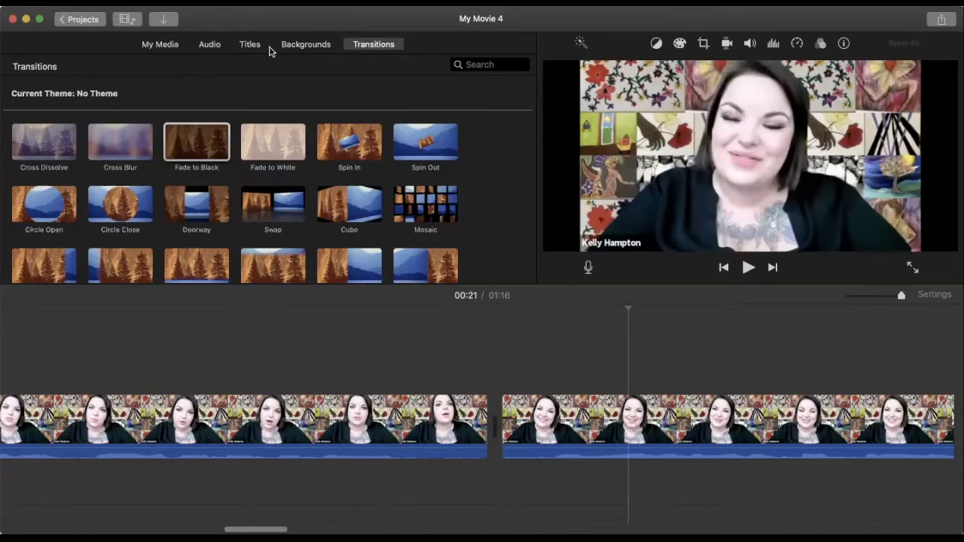
# Add a Doorway transition between the two interview clips and play it back
pyautogui.click(378, 46)
pyautogui.moveTo(196, 205); pyautogui.dragTo(409, 431)
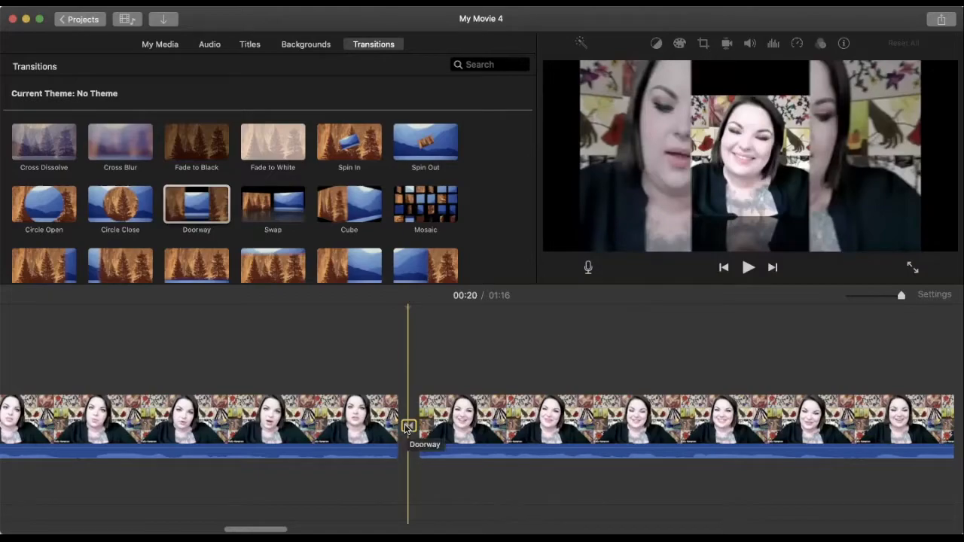
pyautogui.click(215, 422)
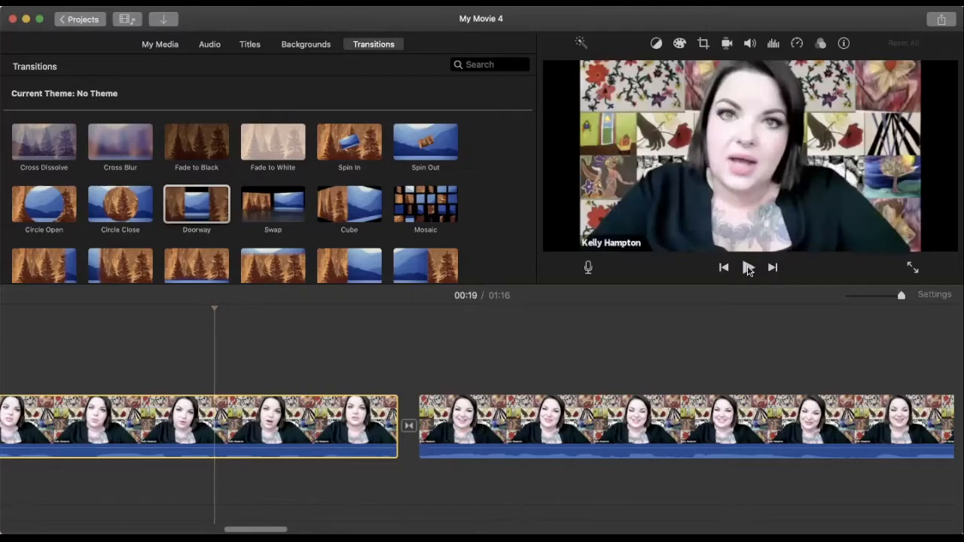
pyautogui.click(748, 269)
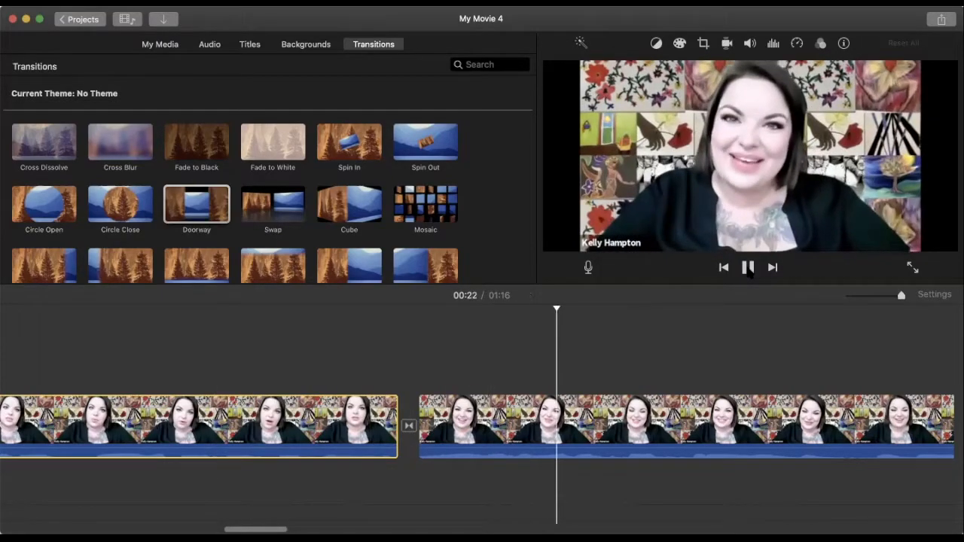
pyautogui.click(749, 270)
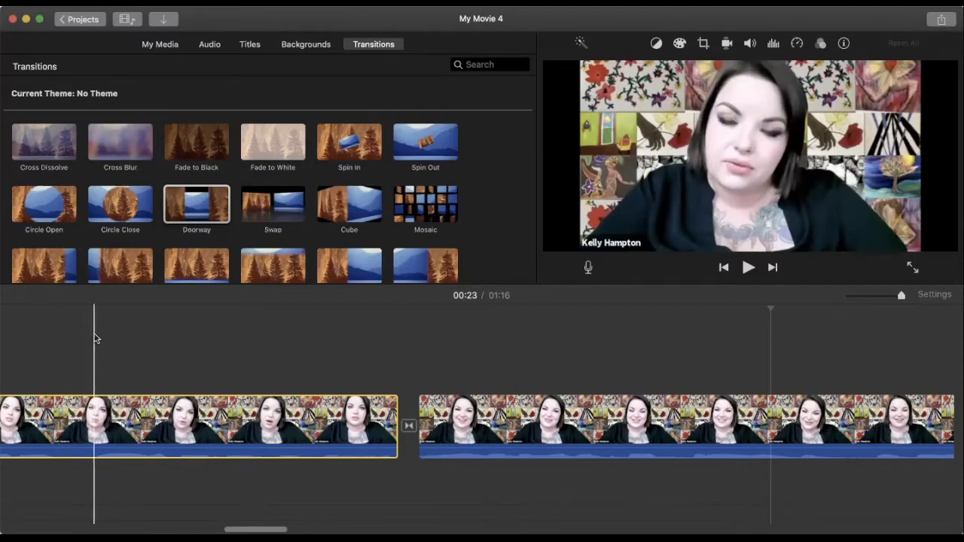
# Add a Standard Lower Third title above the beginning of the first interview clip
pyautogui.hscroll(-2, 96, 338)
pyautogui.hscroll(-10, 96, 338)
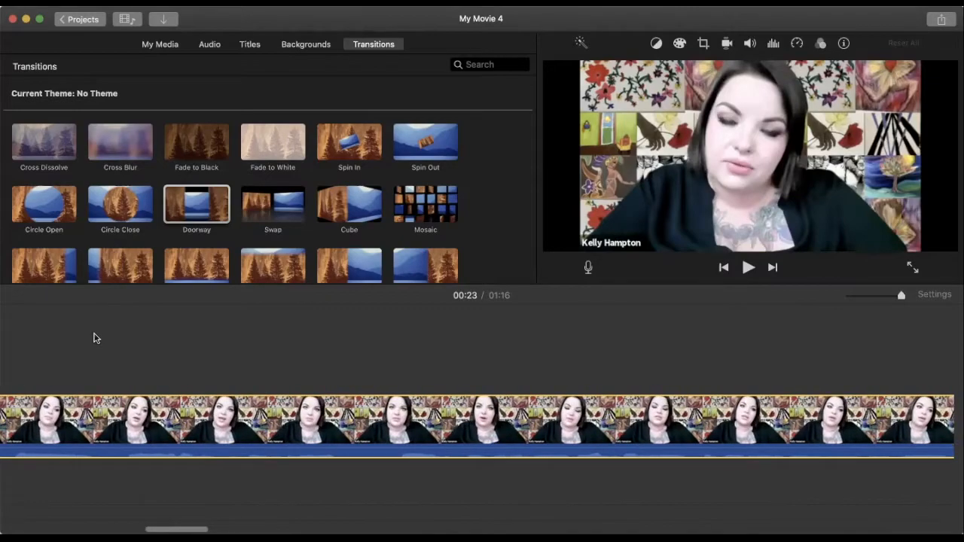
pyautogui.hscroll(-8, 96, 338)
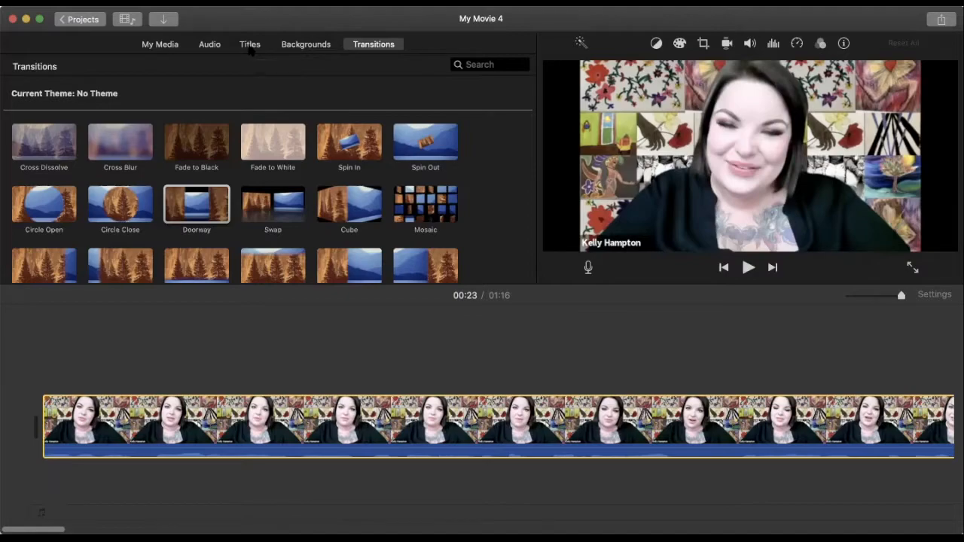
pyautogui.click(251, 45)
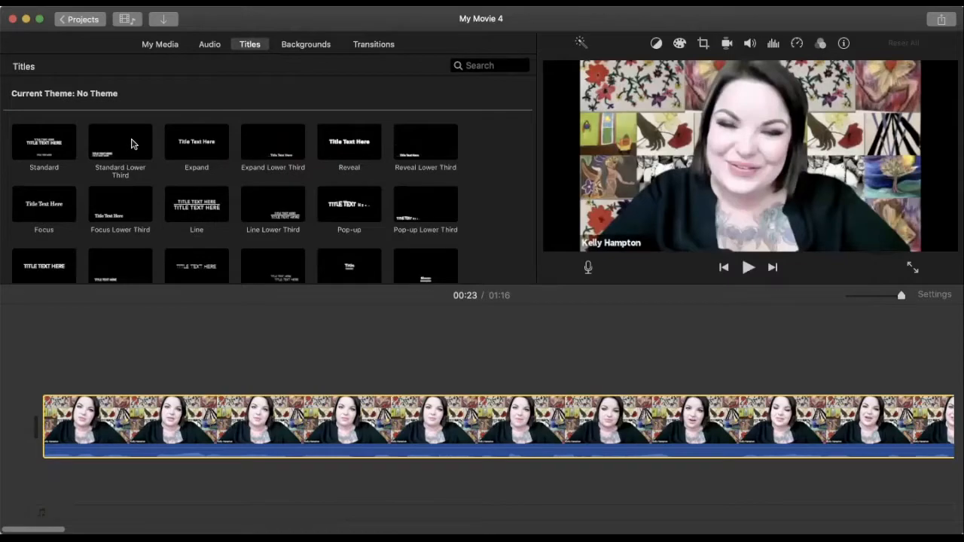
pyautogui.moveTo(117, 151); pyautogui.dragTo(42, 362)
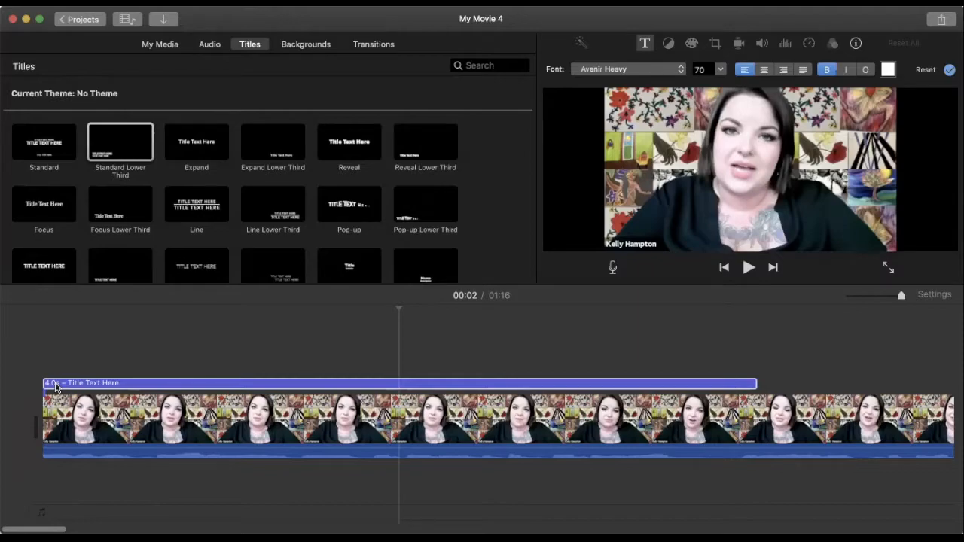
# Shift the title slightly later, enter the speaker's name with YWCA on the second line, and play it from the start
pyautogui.moveTo(66, 385); pyautogui.dragTo(131, 384)
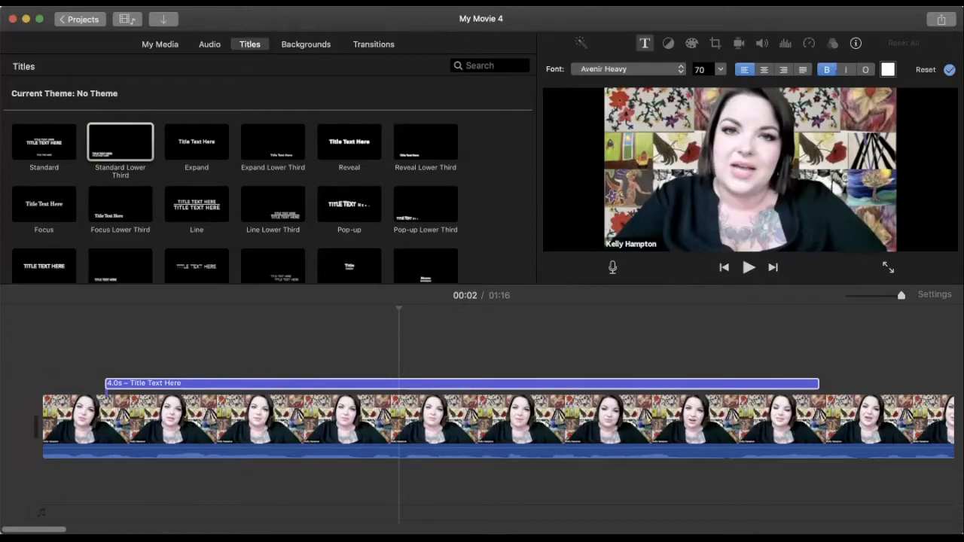
pyautogui.click(698, 235)
pyautogui.click(35, 376)
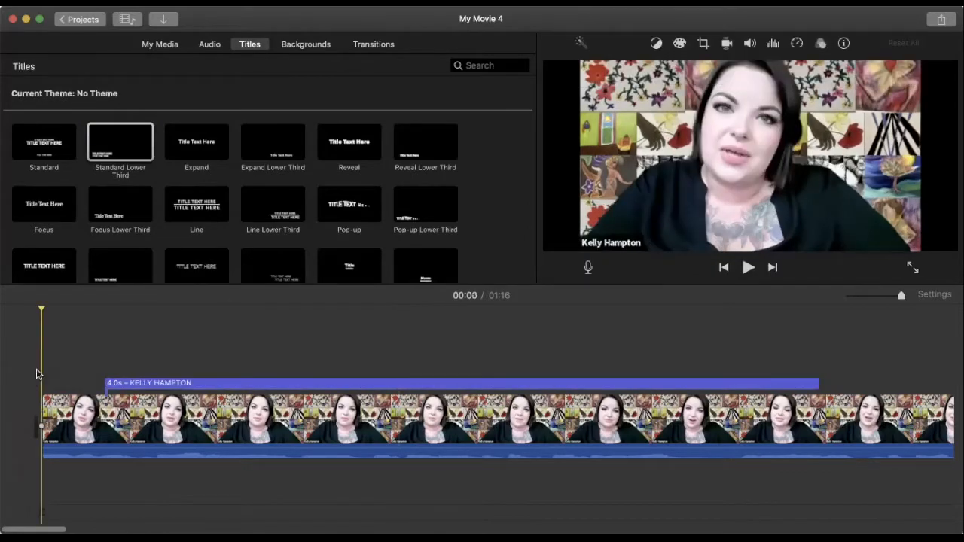
pyautogui.click(749, 273)
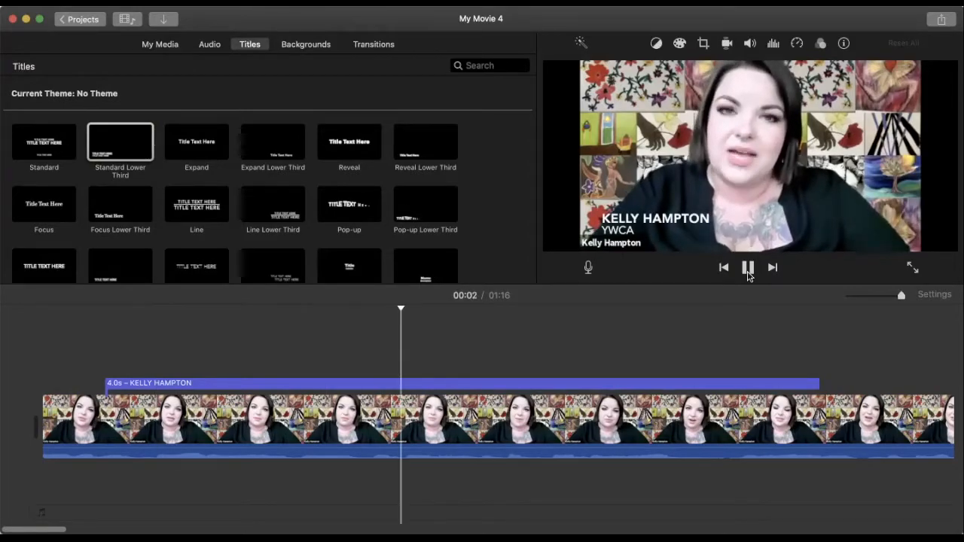
pyautogui.click(748, 269)
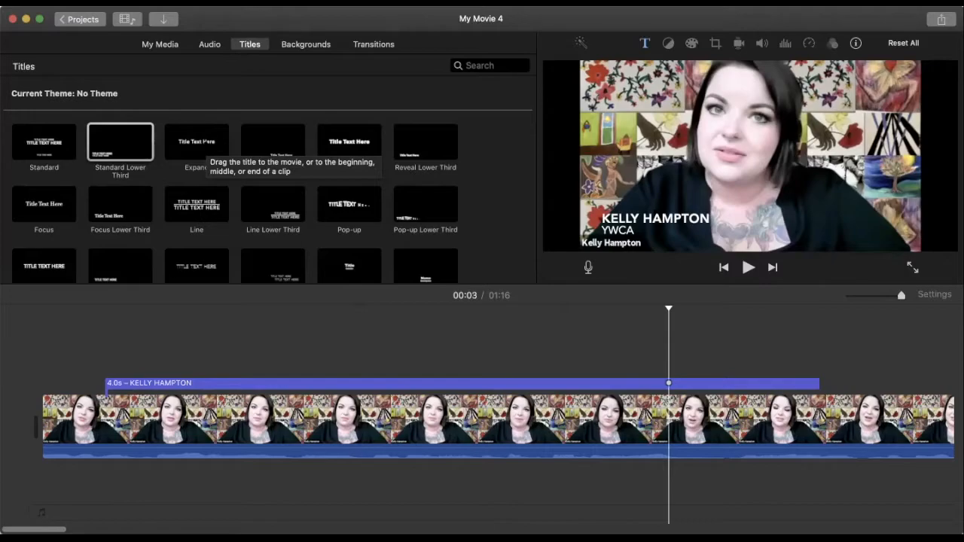
# Place the cow, kitten and puppy painting photo from My Movie 1 as a cutaway above the interview, just after the title
pyautogui.click(170, 48)
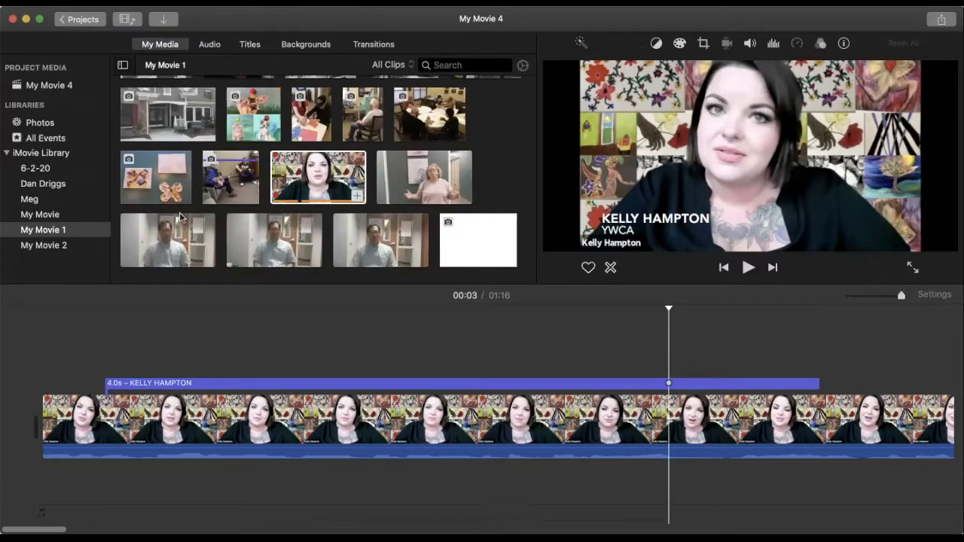
pyautogui.scroll(2, 216, 205)
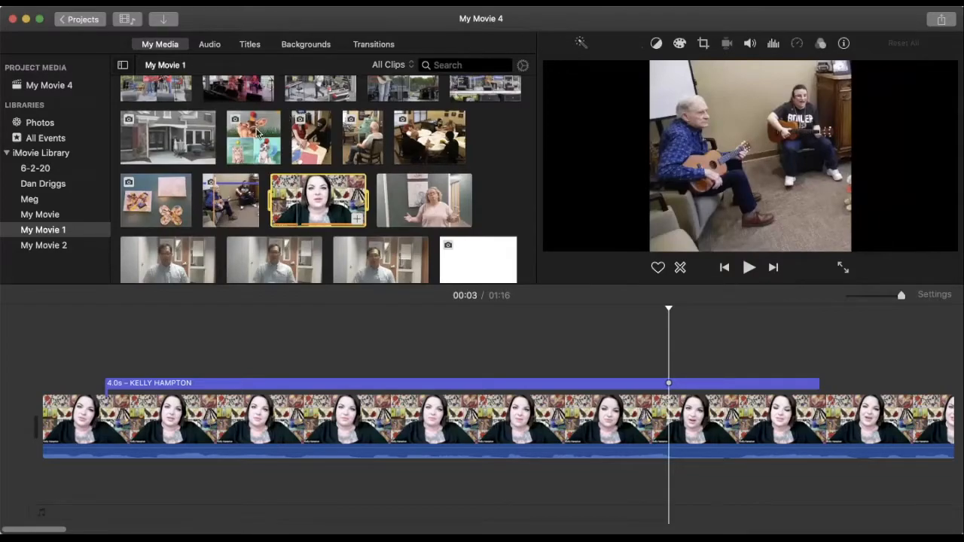
pyautogui.moveTo(256, 133)
pyautogui.mouseDown()
pyautogui.moveTo(267, 298)
pyautogui.moveTo(360, 315)
pyautogui.moveTo(430, 366)
pyautogui.moveTo(865, 367)
pyautogui.moveTo(852, 381)
pyautogui.moveTo(842, 373)
pyautogui.mouseUp()
pyautogui.hscroll(5, 840, 369)
pyautogui.hscroll(4, 840, 370)
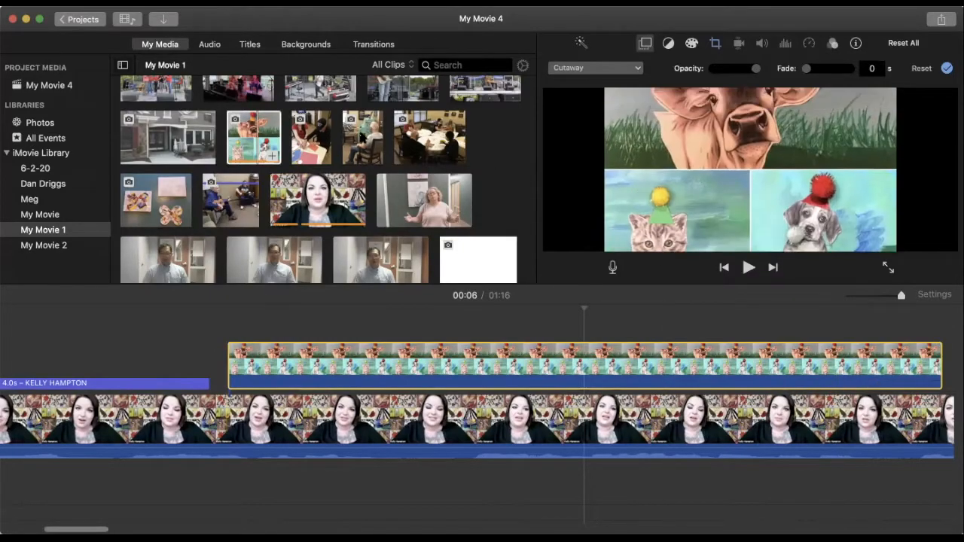
pyautogui.click(255, 150)
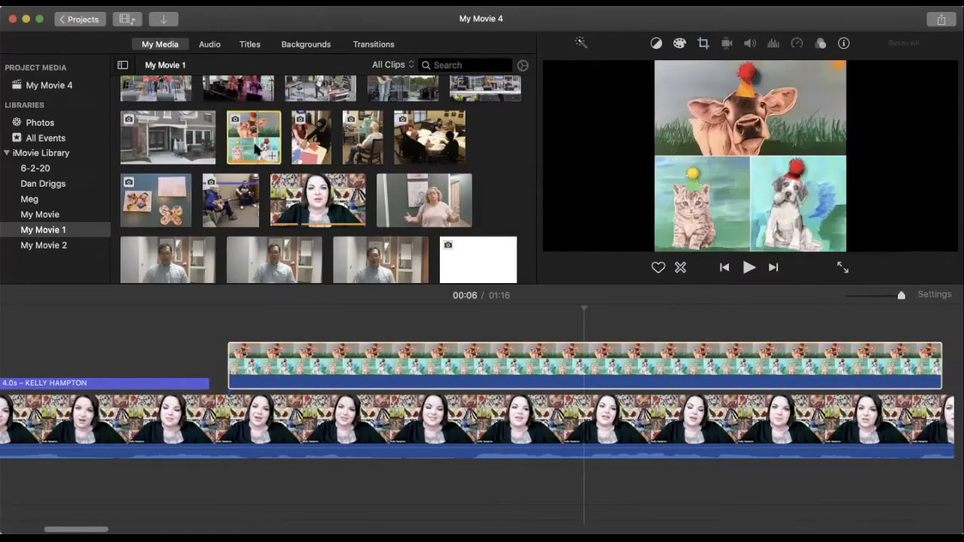
pyautogui.click(253, 359)
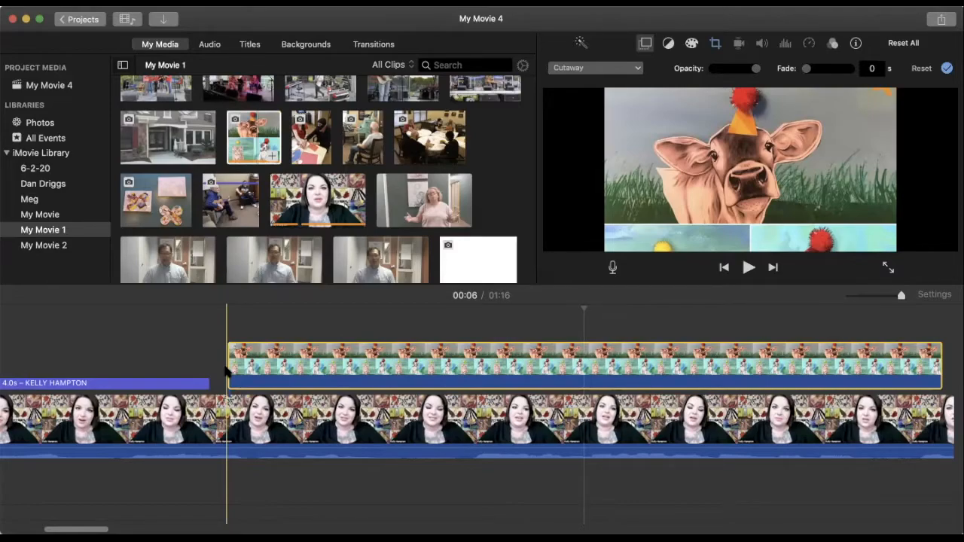
# Play back the timeline from near the end of the title into the painting cutaway
pyautogui.hscroll(-8, 148, 367)
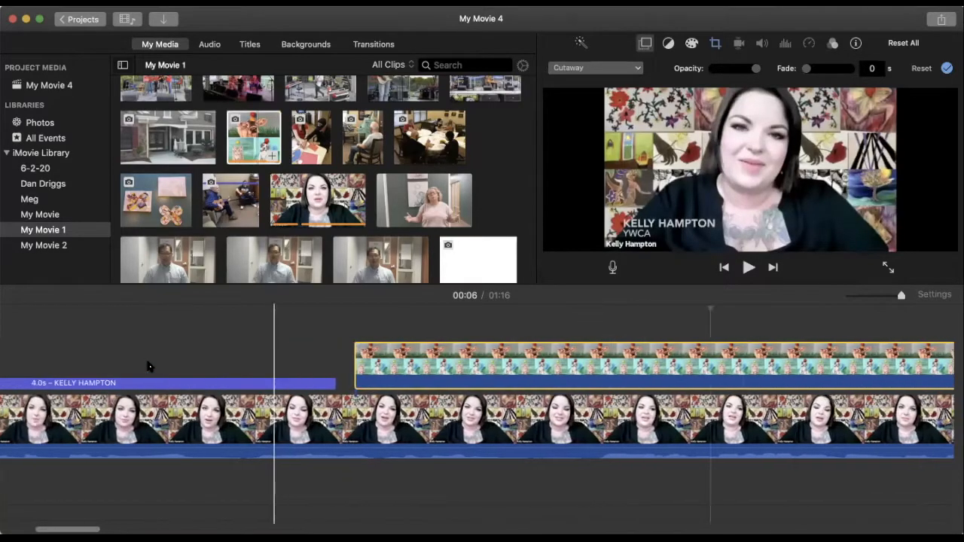
pyautogui.click(267, 382)
pyautogui.click(748, 267)
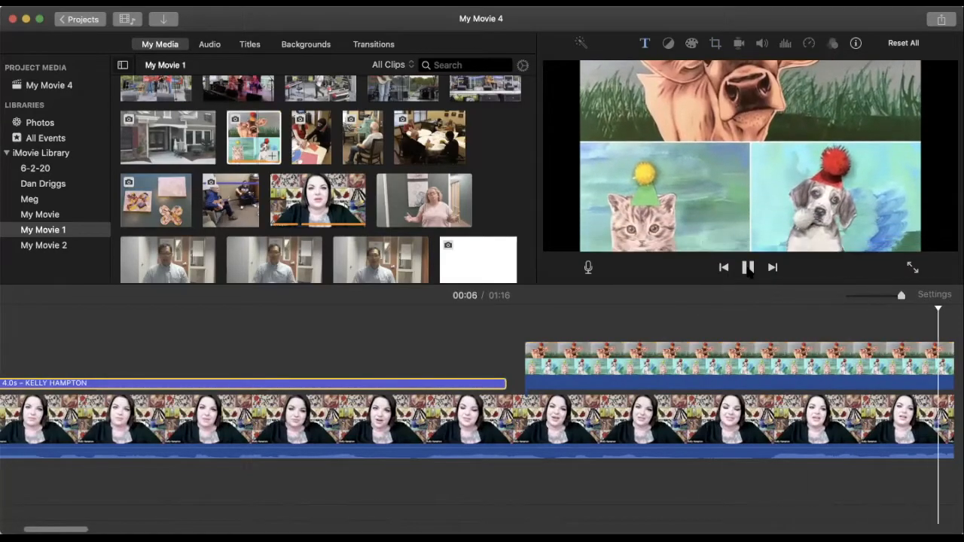
pyautogui.click(748, 268)
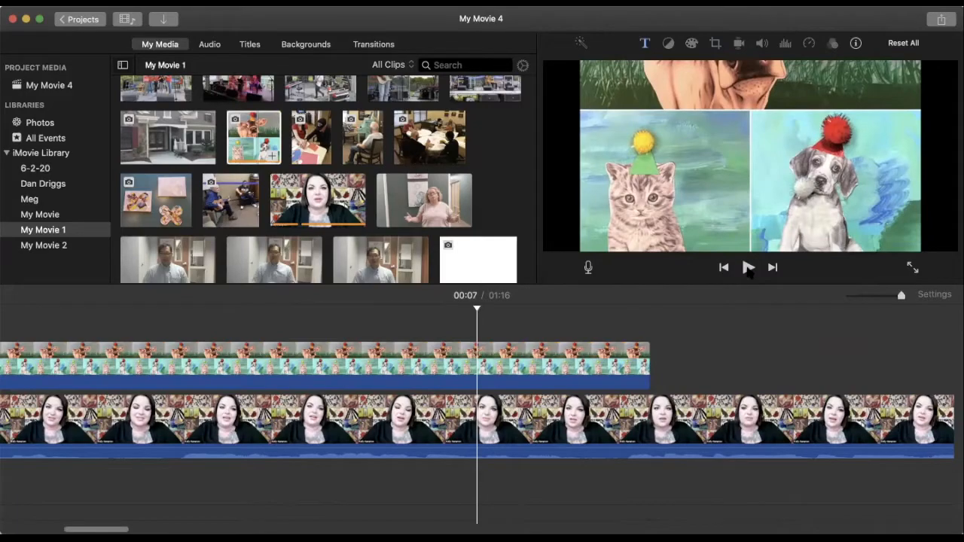
# Set the painting cutaway's Ken Burns start frame tightly on the cow's party hat and its end frame on the whole cow, and play it
pyautogui.click(366, 363)
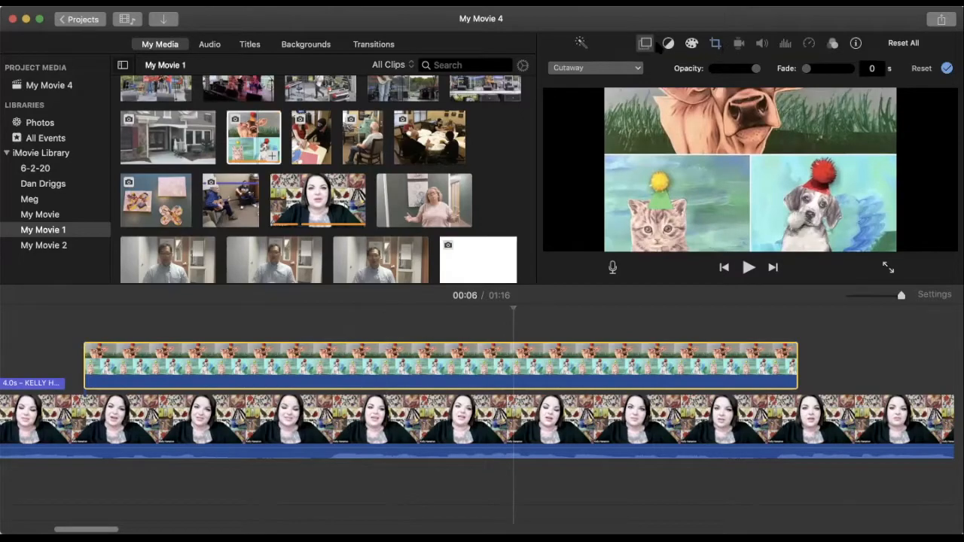
pyautogui.click(716, 44)
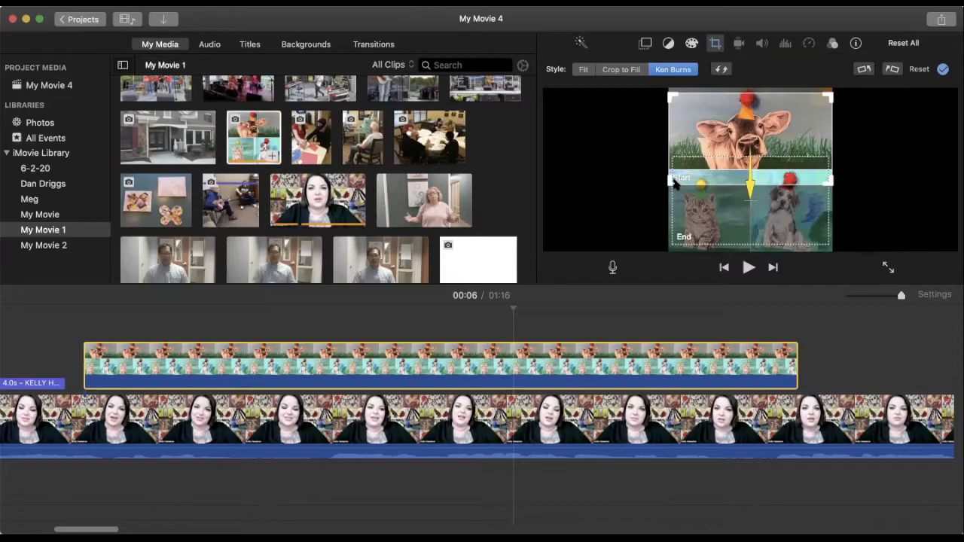
pyautogui.moveTo(672, 180)
pyautogui.mouseDown()
pyautogui.moveTo(704, 144)
pyautogui.moveTo(671, 192)
pyautogui.moveTo(685, 154)
pyautogui.moveTo(670, 179)
pyautogui.mouseUp()
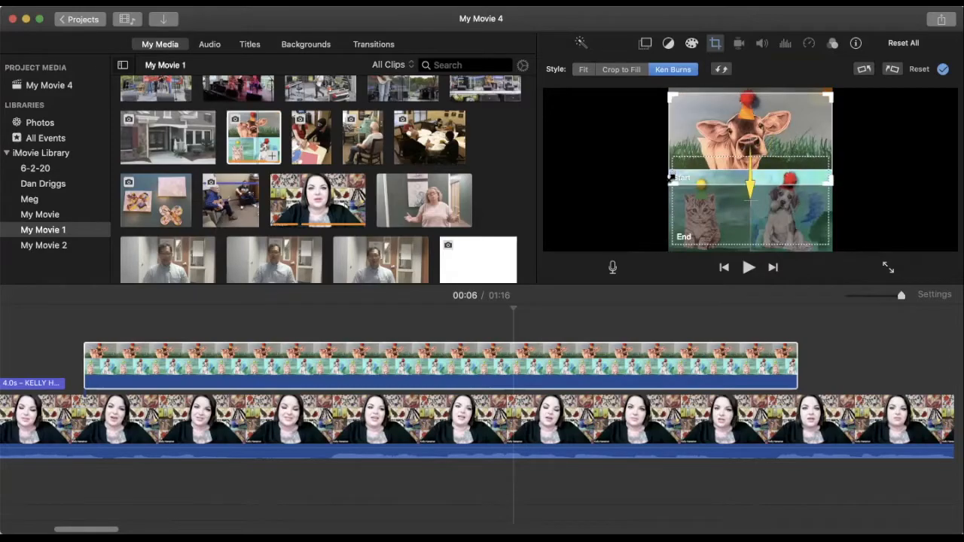
pyautogui.moveTo(758, 138)
pyautogui.mouseDown()
pyautogui.moveTo(757, 205)
pyautogui.moveTo(757, 126)
pyautogui.moveTo(758, 140)
pyautogui.mouseUp()
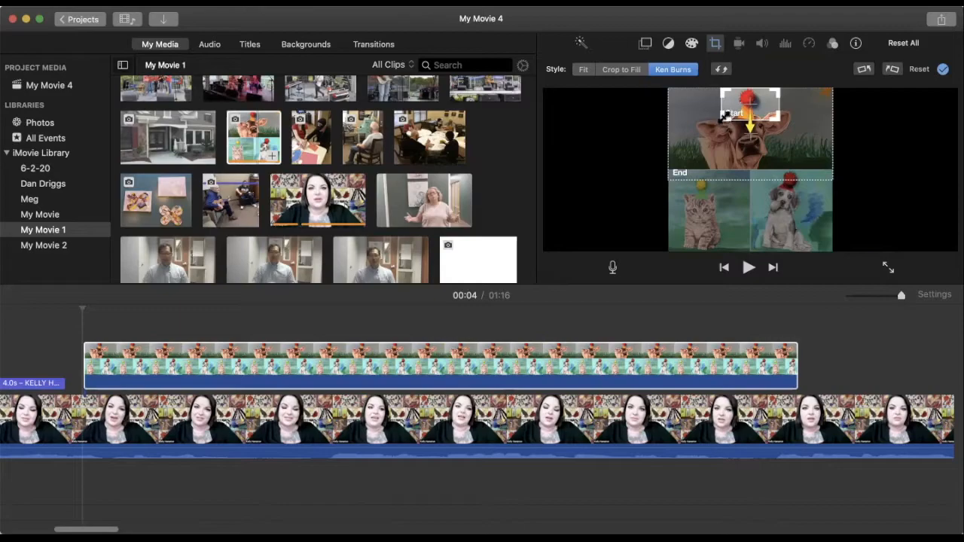
pyautogui.moveTo(725, 113)
pyautogui.mouseDown()
pyautogui.moveTo(721, 168)
pyautogui.moveTo(724, 119)
pyautogui.mouseUp()
pyautogui.click(676, 183)
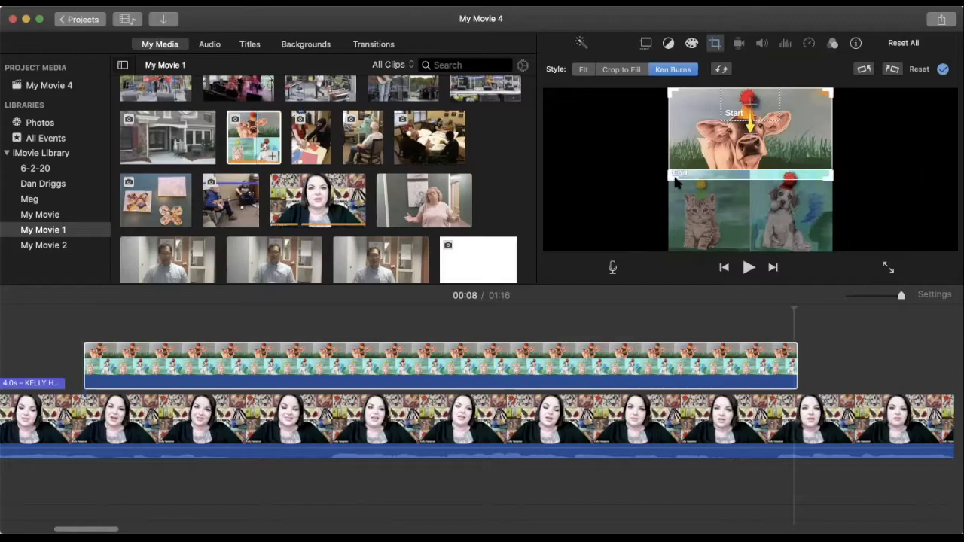
pyautogui.moveTo(670, 175); pyautogui.dragTo(670, 177)
pyautogui.click(30, 340)
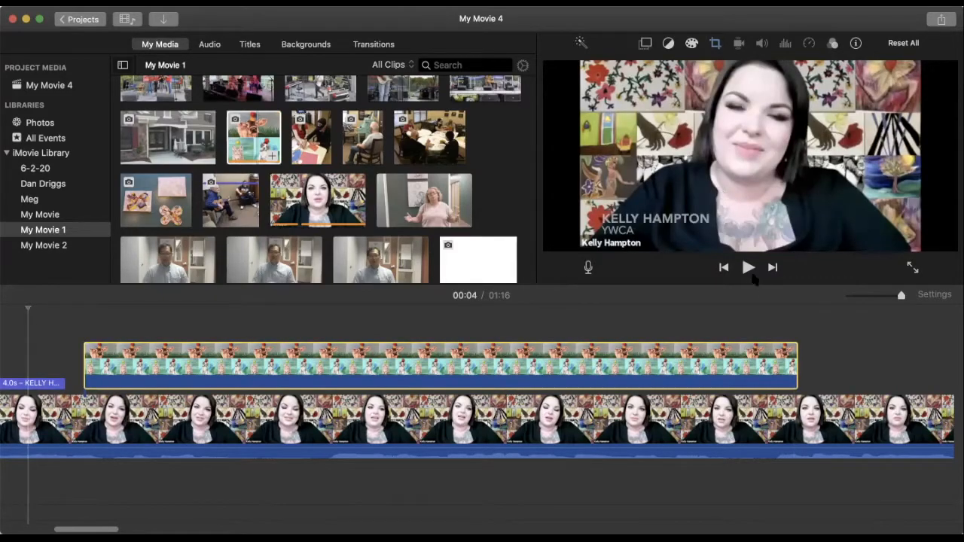
pyautogui.click(748, 268)
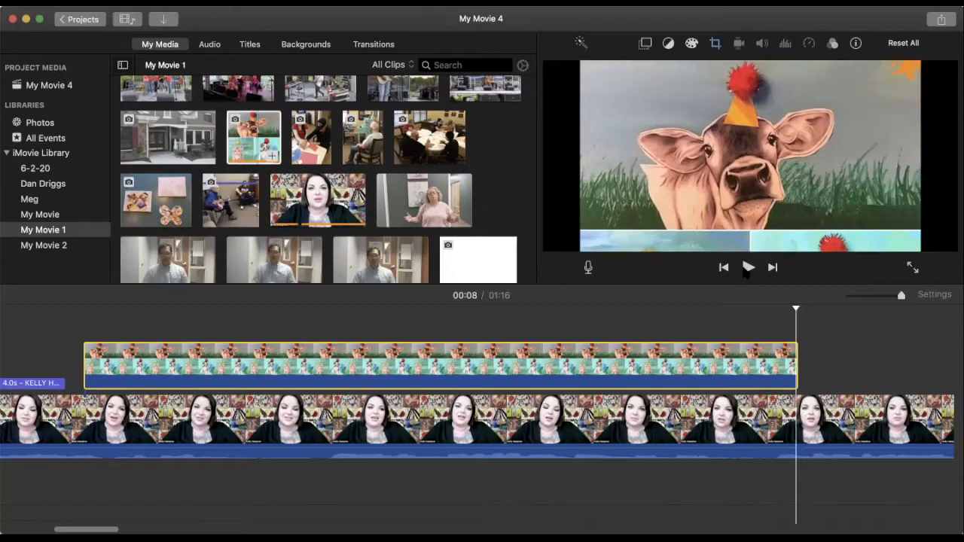
# Enlarge the painting's Ken Burns start frame around the cow's head, move the end frame down over the kitten and puppy, and play it
pyautogui.click(716, 43)
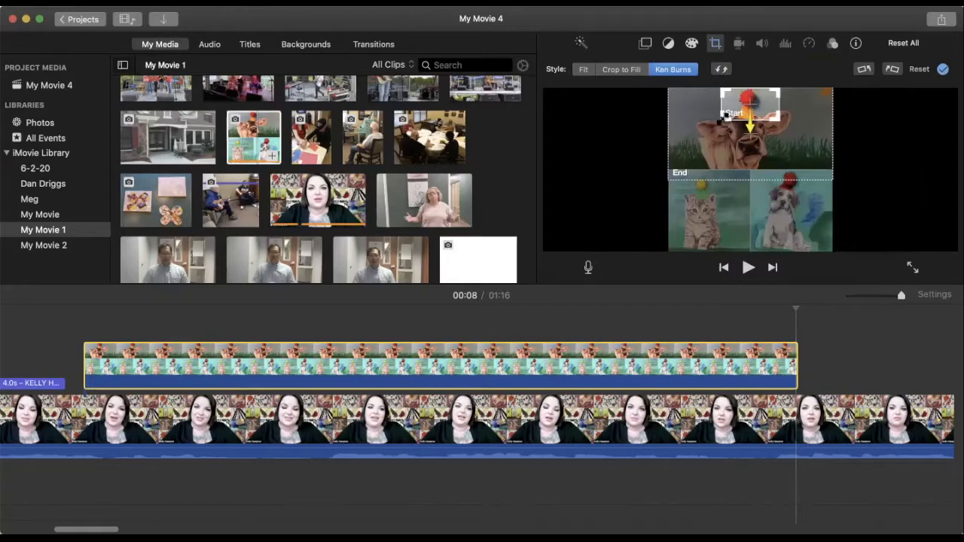
pyautogui.moveTo(725, 118); pyautogui.dragTo(685, 142)
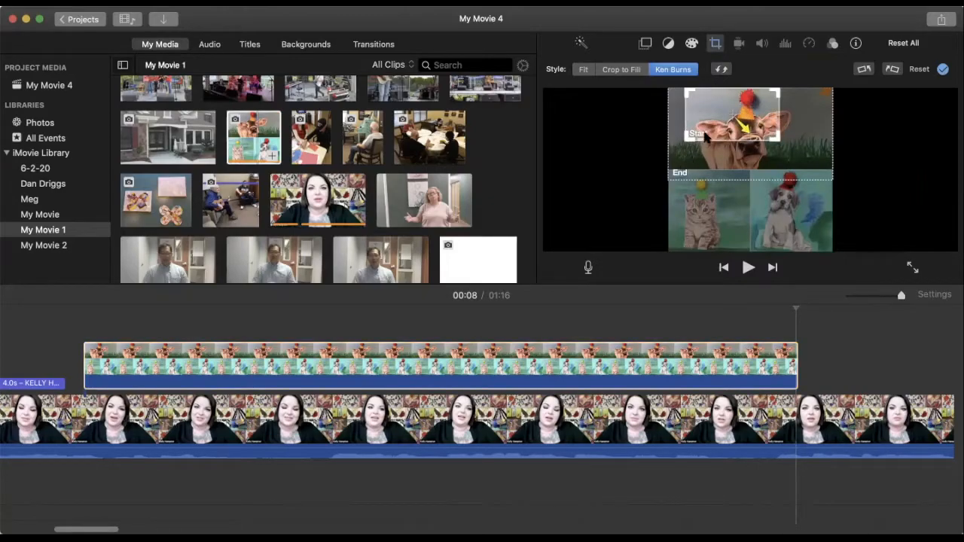
pyautogui.click(708, 147)
pyautogui.moveTo(708, 134); pyautogui.dragTo(711, 218)
pyautogui.moveTo(696, 141); pyautogui.dragTo(709, 143)
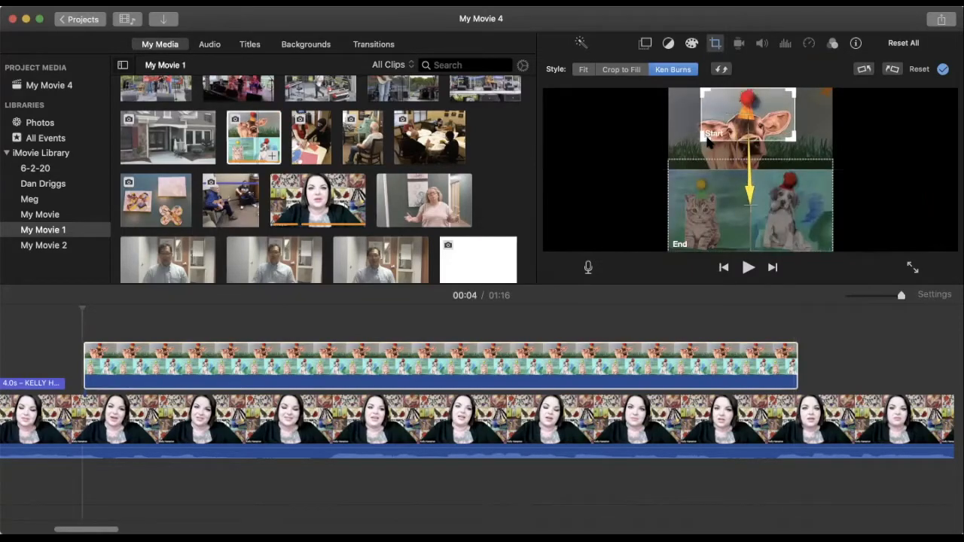
pyautogui.click(82, 338)
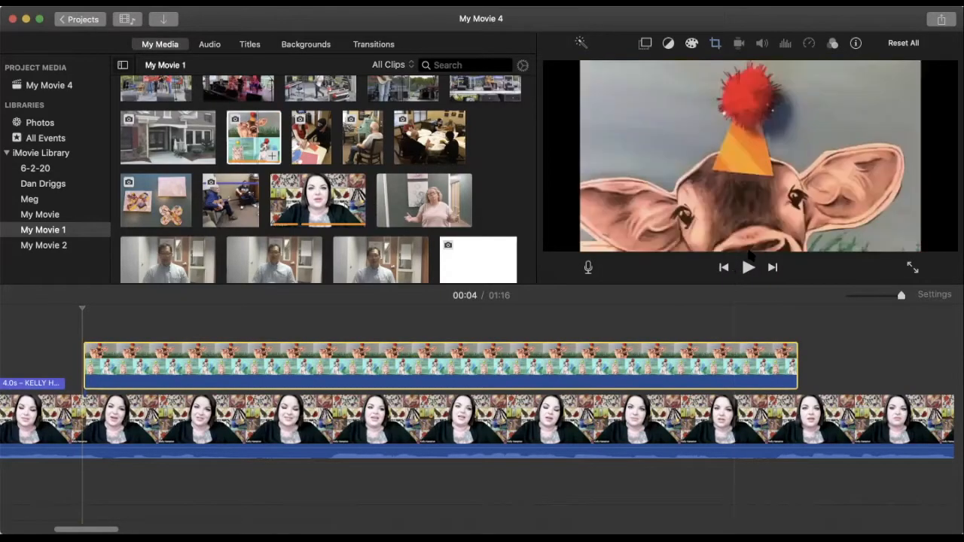
pyautogui.click(747, 268)
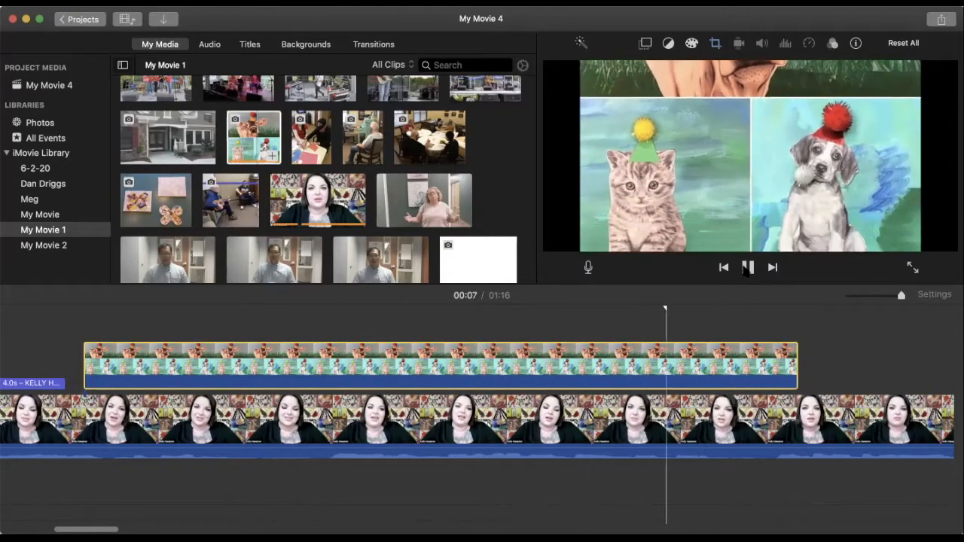
pyautogui.click(748, 269)
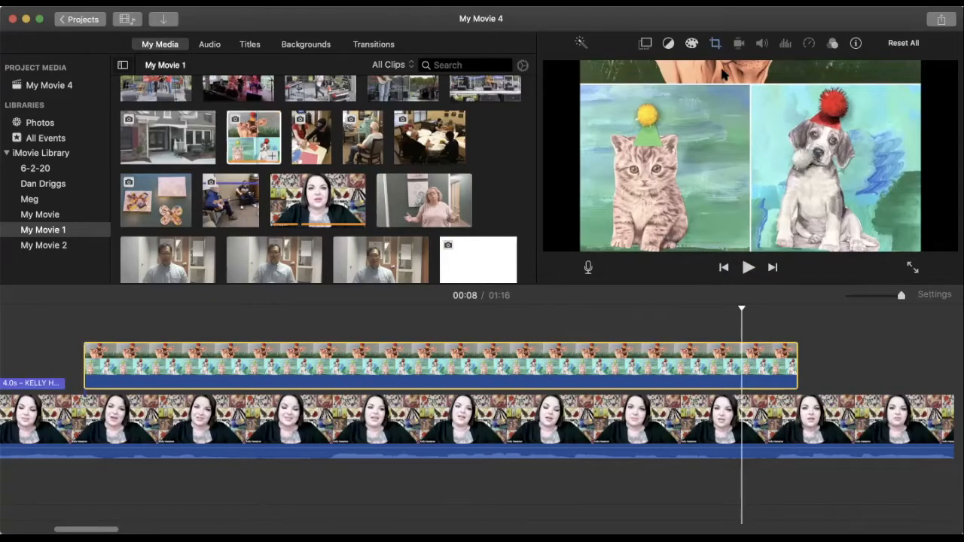
# Try the Fit style on the painting cutaway, and set it to Crop to Fill with the crop frame over the cow
pyautogui.click(716, 44)
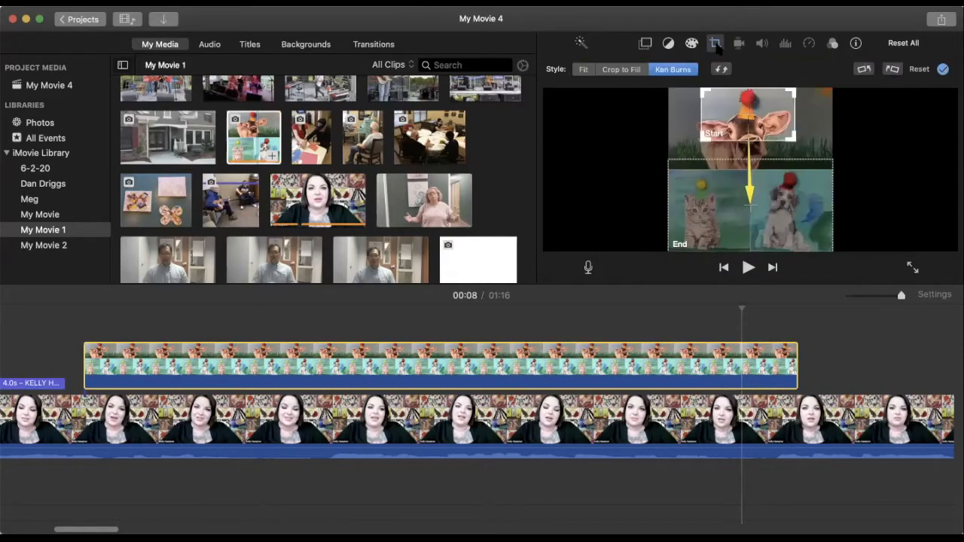
pyautogui.click(584, 70)
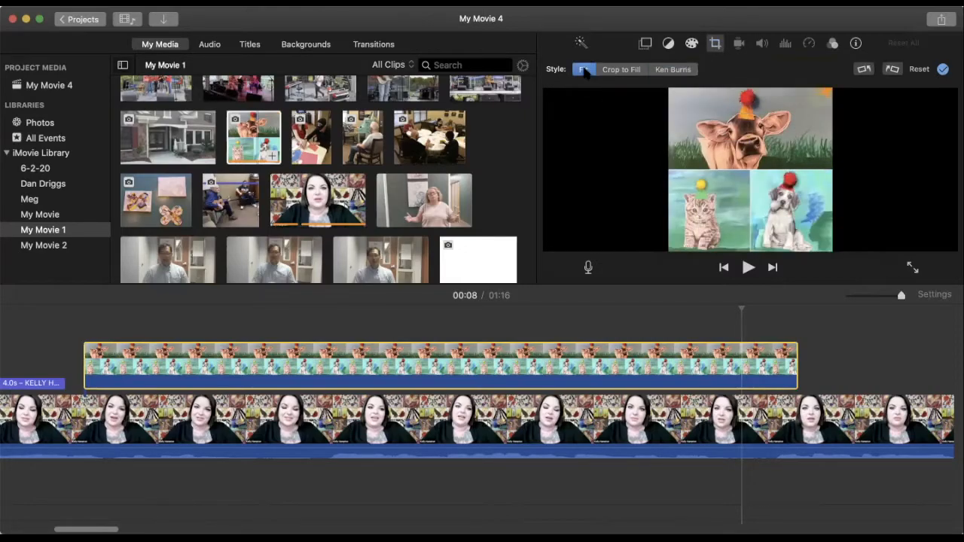
pyautogui.click(619, 70)
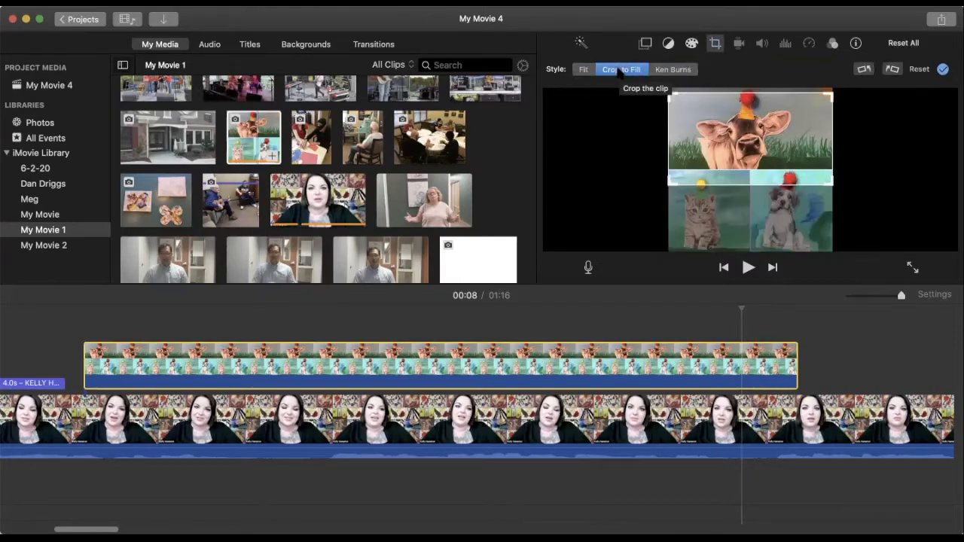
pyautogui.click(584, 69)
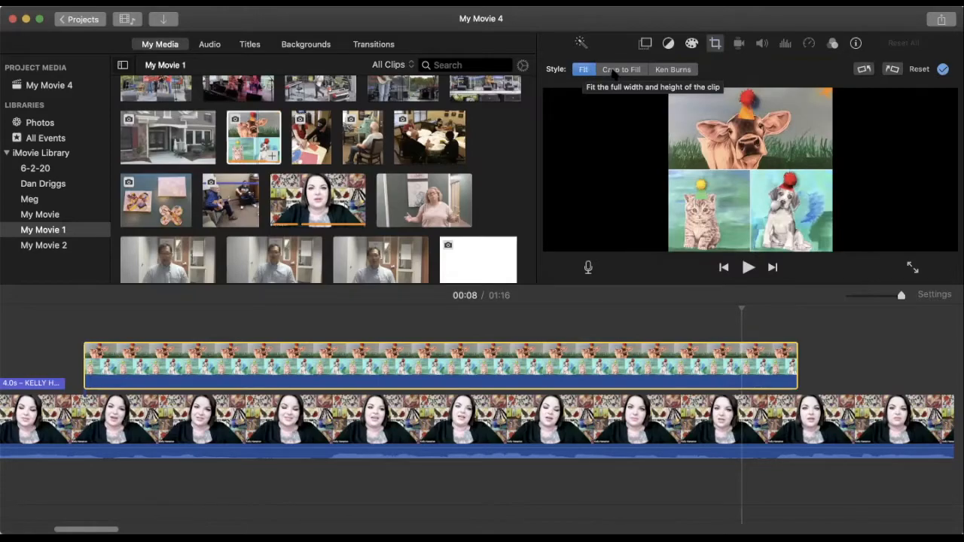
pyautogui.click(617, 72)
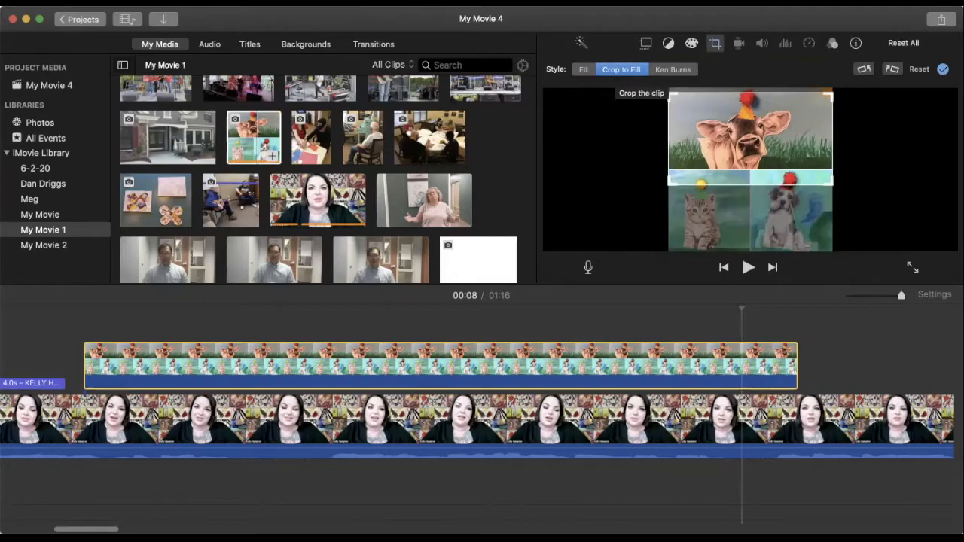
pyautogui.moveTo(677, 185); pyautogui.dragTo(678, 181)
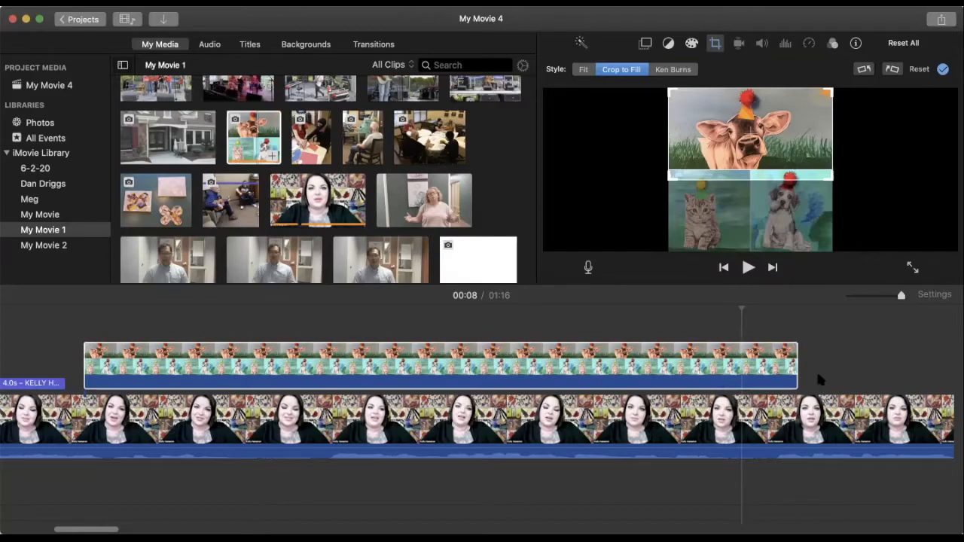
# Place the butterfly collage photo as a cutaway directly after the painting, and end its Ken Burns move zoomed in on the pink canvas
pyautogui.hscroll(3, 816, 369)
pyautogui.hscroll(12, 816, 369)
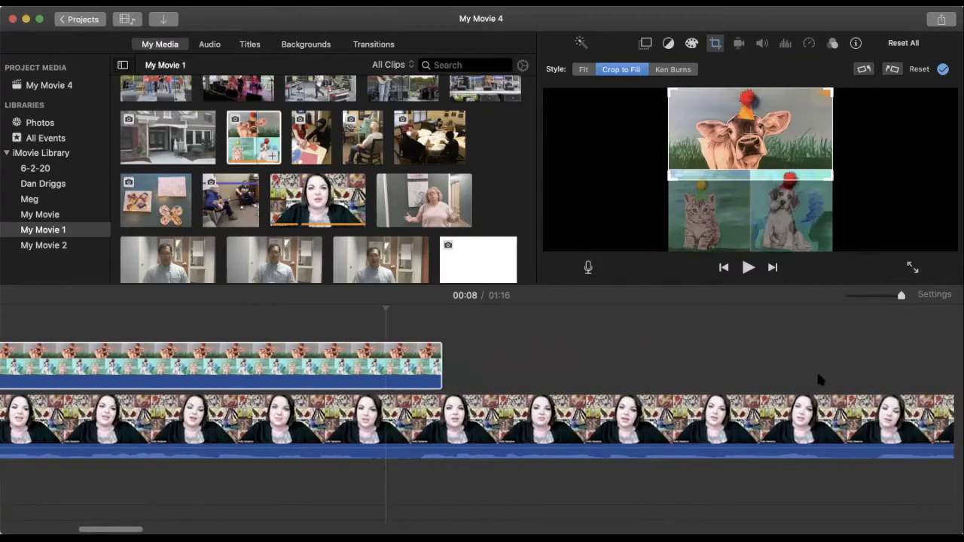
pyautogui.moveTo(150, 197); pyautogui.dragTo(180, 365)
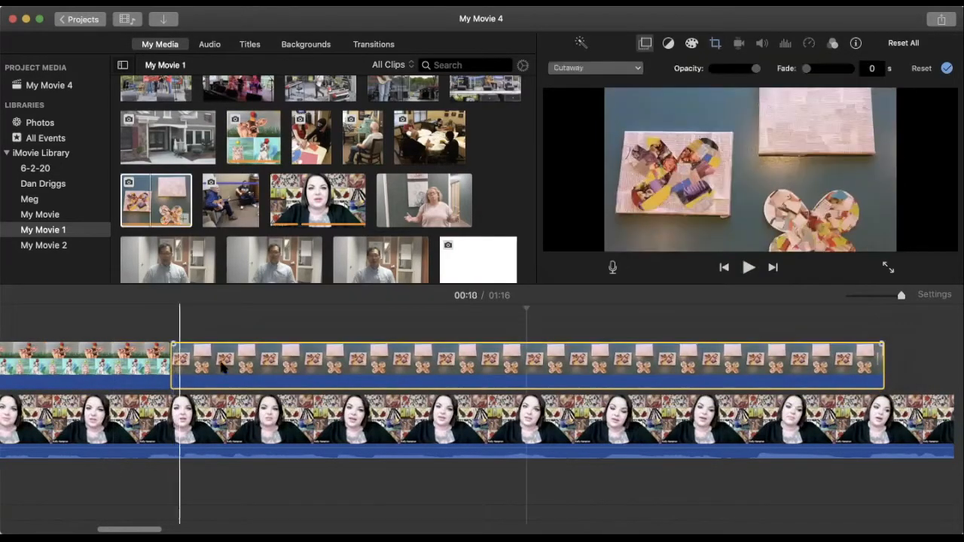
pyautogui.click(286, 363)
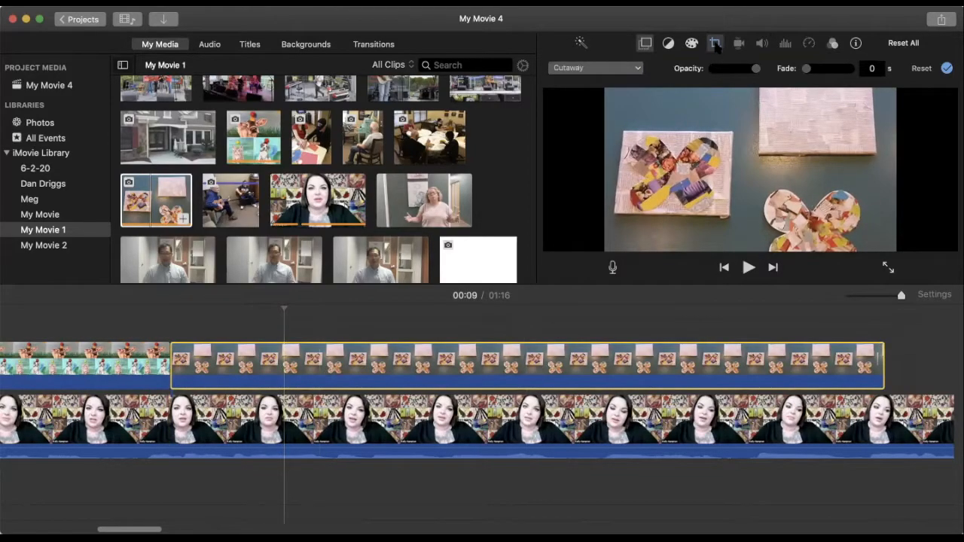
pyautogui.click(716, 44)
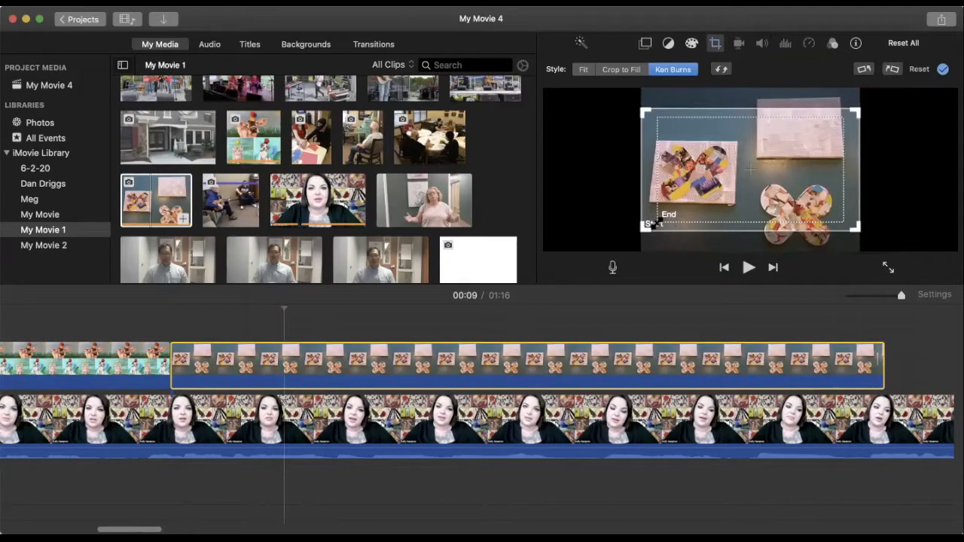
pyautogui.moveTo(654, 222); pyautogui.dragTo(752, 167)
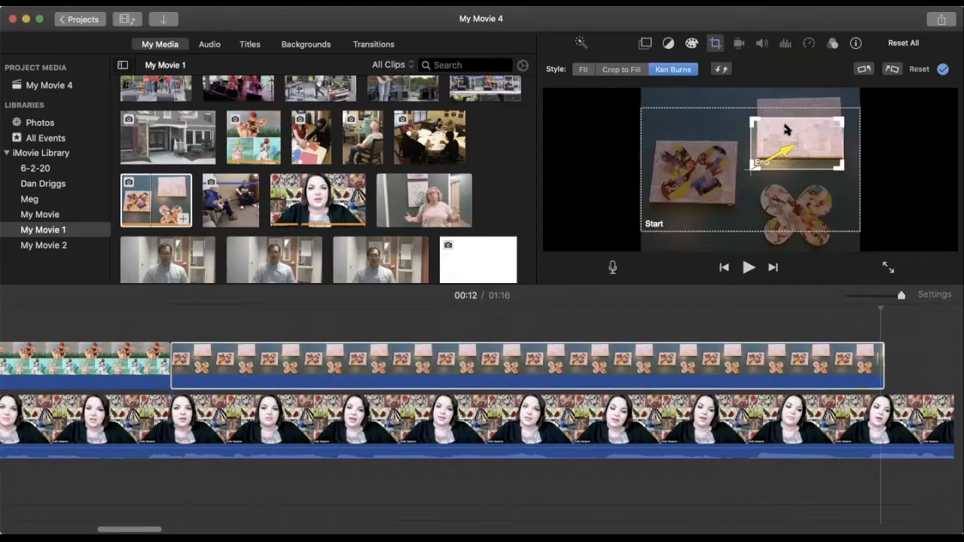
pyautogui.click(909, 359)
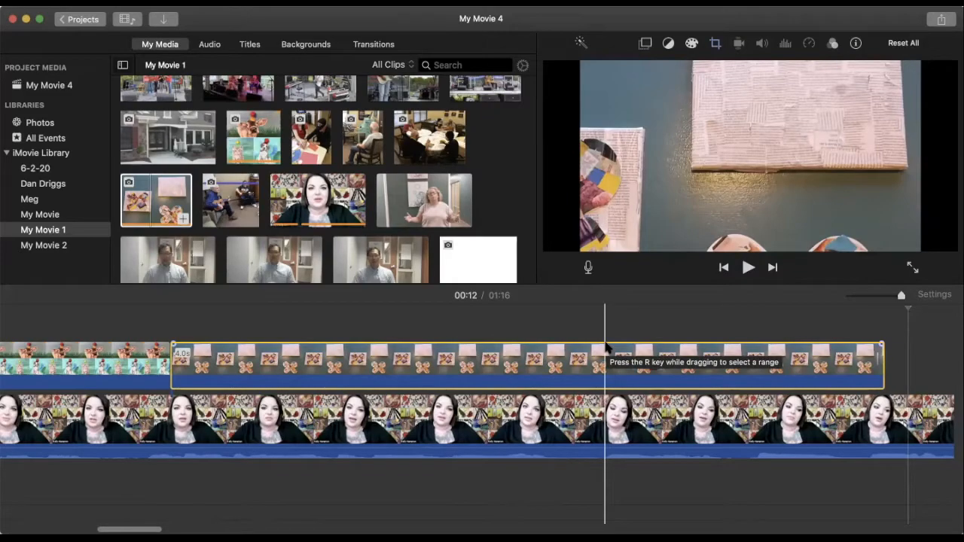
# Trim the end of the butterfly collage cutaway to a duration of 02:06 and stretch it out again
pyautogui.hscroll(5, 607, 346)
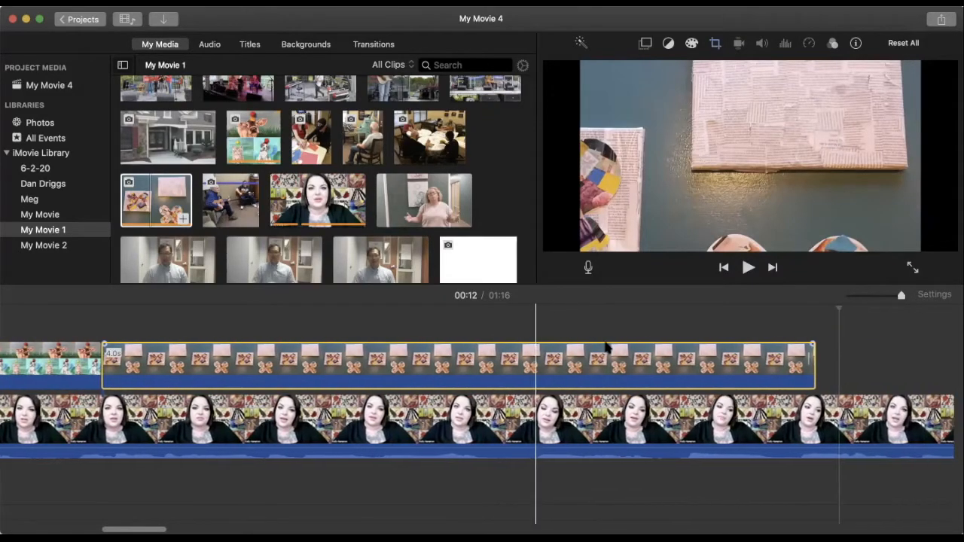
pyautogui.hscroll(5, 606, 346)
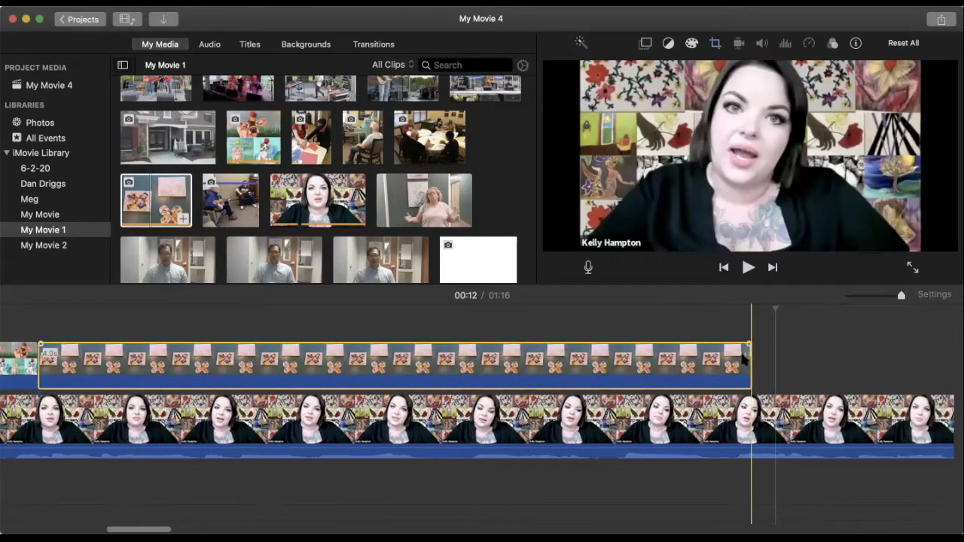
pyautogui.moveTo(749, 370); pyautogui.dragTo(411, 375)
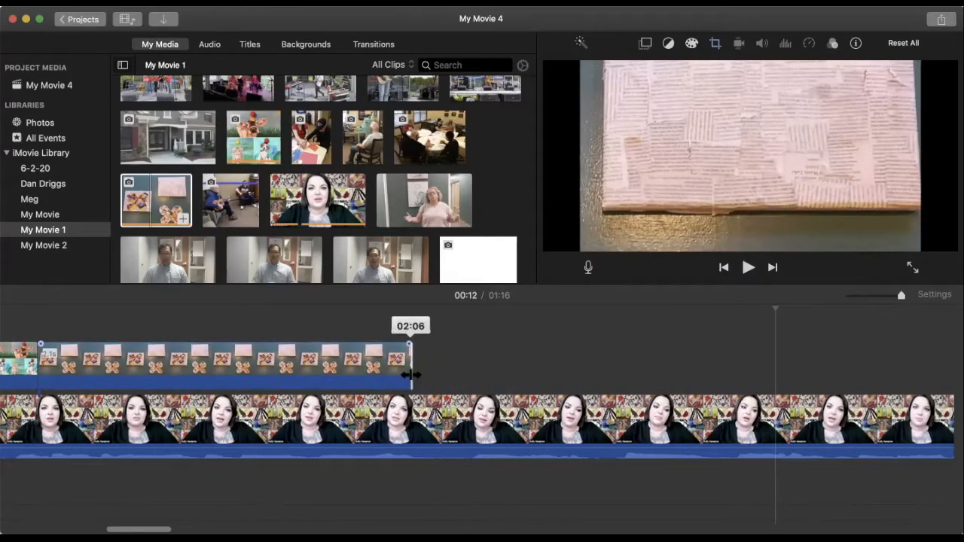
pyautogui.moveTo(411, 374); pyautogui.dragTo(906, 343)
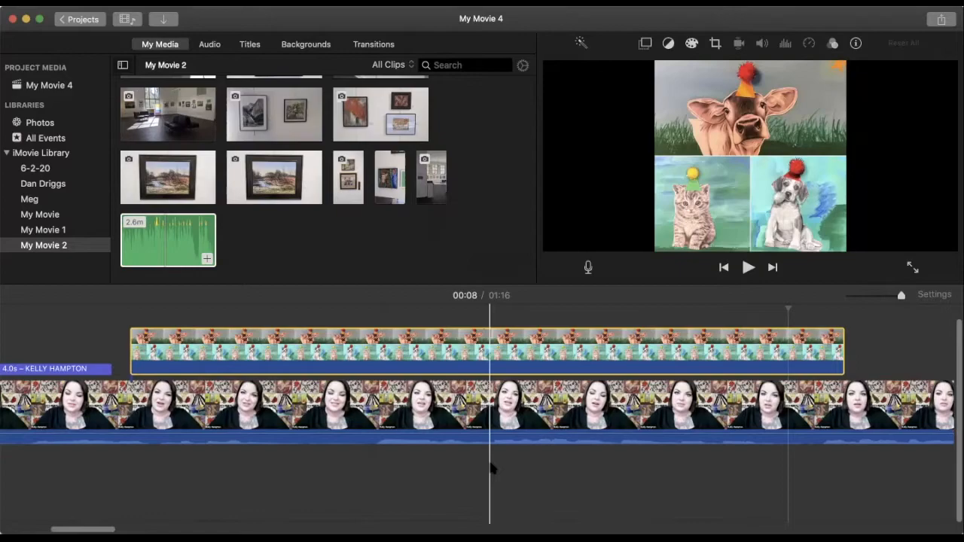
# Delete the interview clips from the timeline together with their attached title and cutaways
pyautogui.click(596, 414)
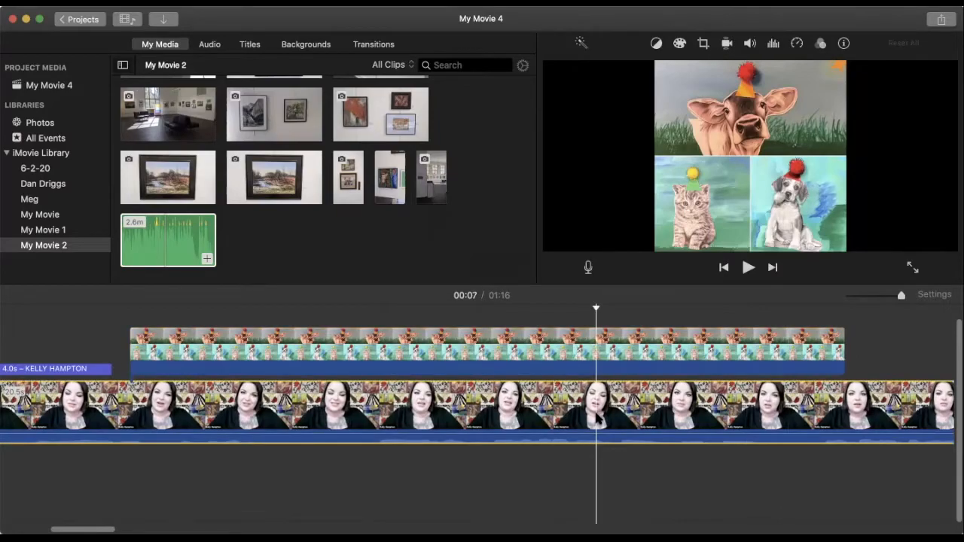
pyautogui.press('Delete')
pyautogui.click(373, 396)
pyautogui.press('Delete')
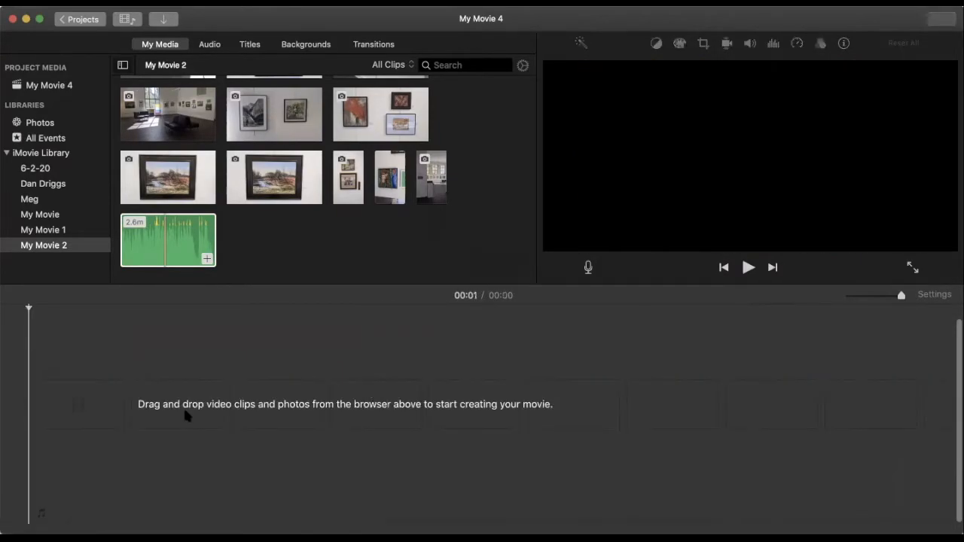
# Place the orange wildflower painting photo in the empty timeline, followed by the photo of three framed paintings on a wall
pyautogui.scroll(5, 200, 158)
pyautogui.scroll(-3, 198, 158)
pyautogui.scroll(2, 199, 157)
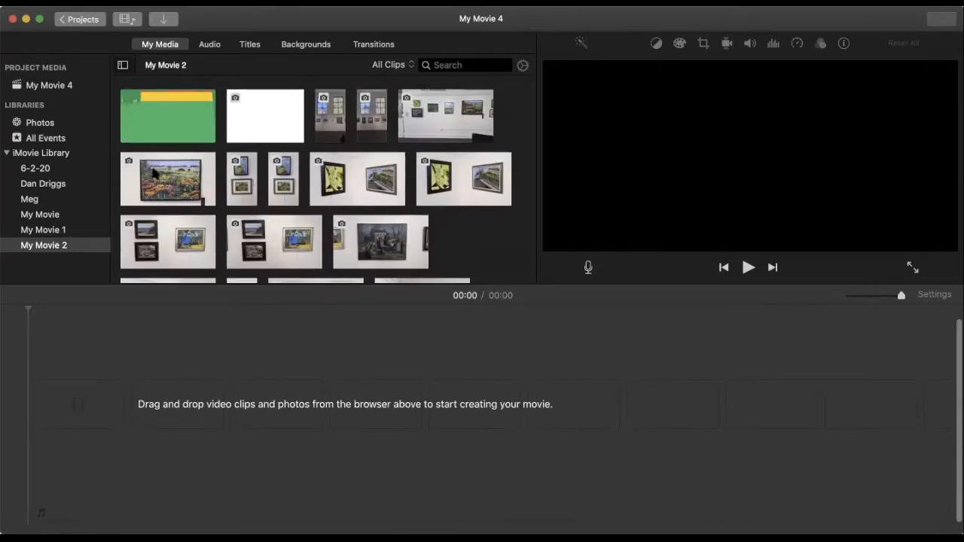
pyautogui.moveTo(161, 177); pyautogui.dragTo(46, 381)
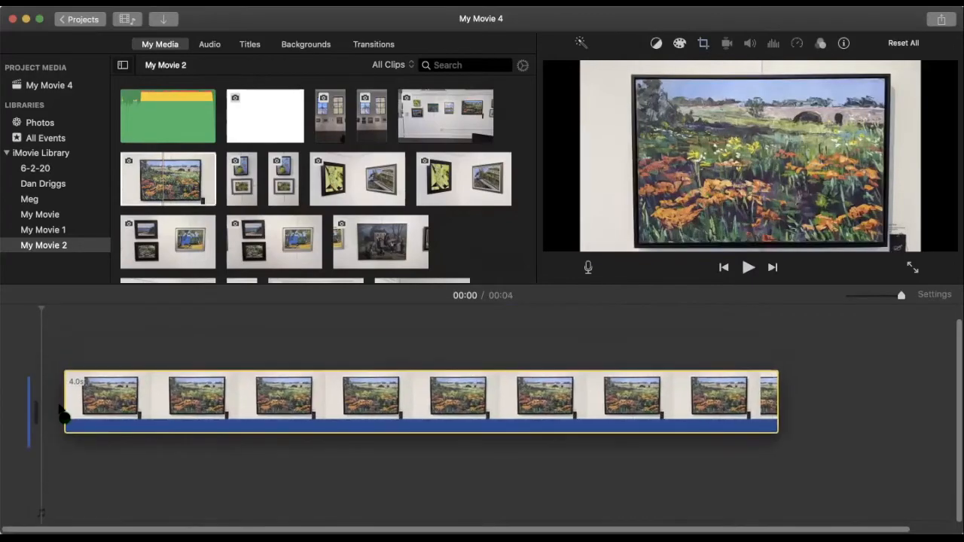
pyautogui.moveTo(175, 247)
pyautogui.mouseDown()
pyautogui.moveTo(704, 420)
pyautogui.moveTo(759, 397)
pyautogui.moveTo(784, 414)
pyautogui.mouseUp()
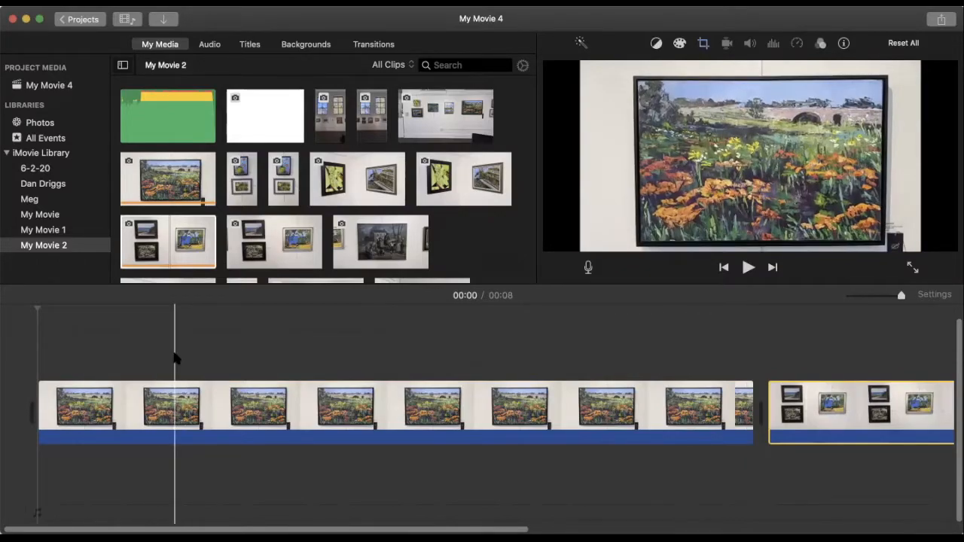
# Add the 1.0m Modern music clip from My Movie 2 as background audio beneath the two photos
pyautogui.scroll(-4, 338, 189)
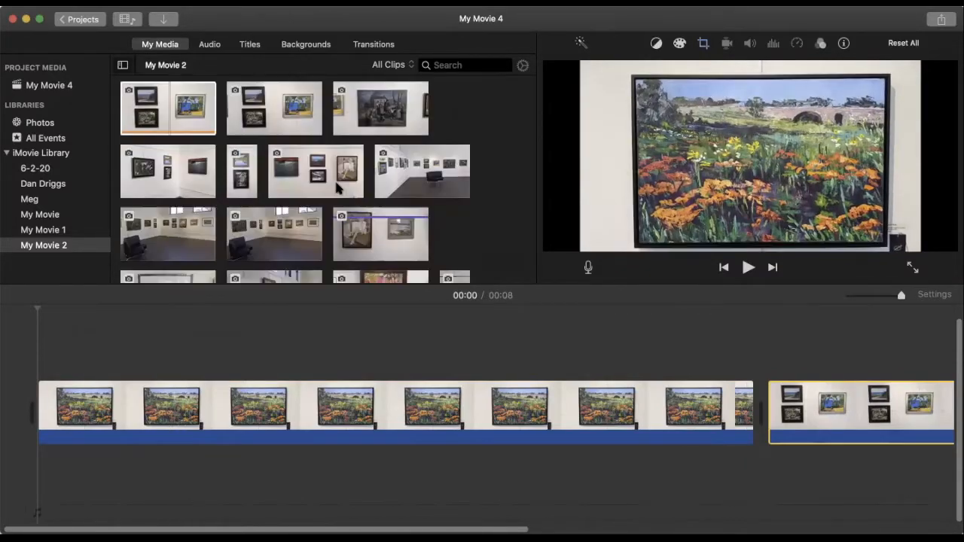
pyautogui.scroll(5, 338, 189)
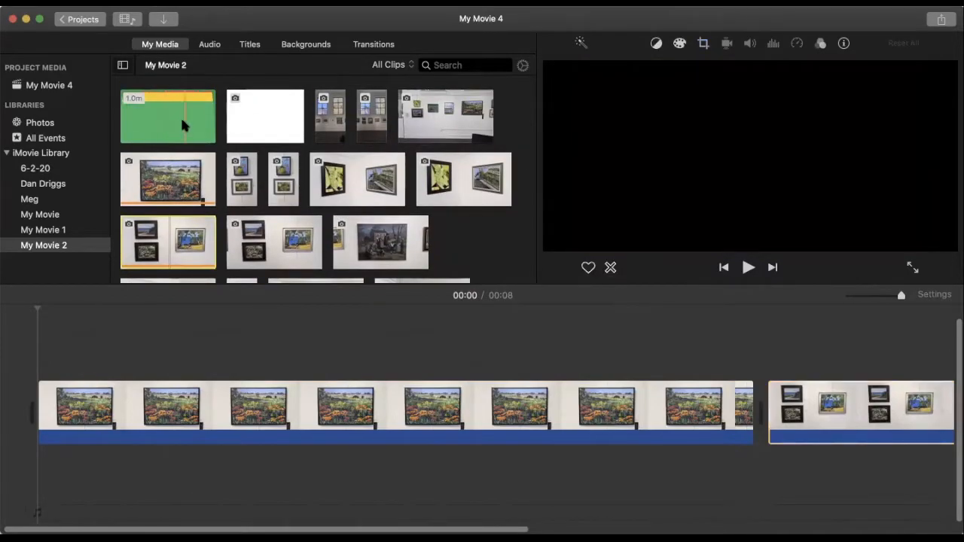
pyautogui.moveTo(160, 114)
pyautogui.mouseDown()
pyautogui.moveTo(78, 505)
pyautogui.moveTo(43, 499)
pyautogui.mouseUp()
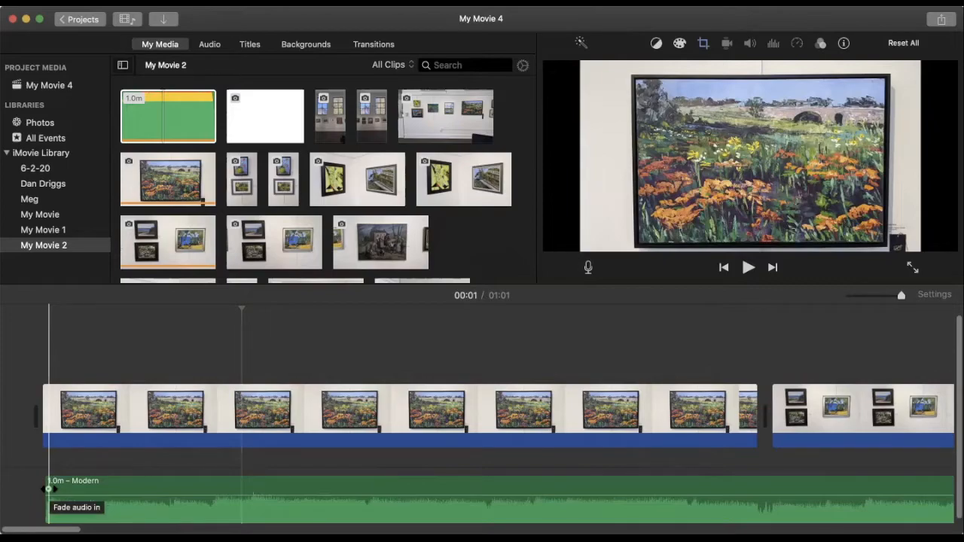
# Fade the background music in across about the first half of the wildflower photo, and play the opening from the start
pyautogui.click(49, 489)
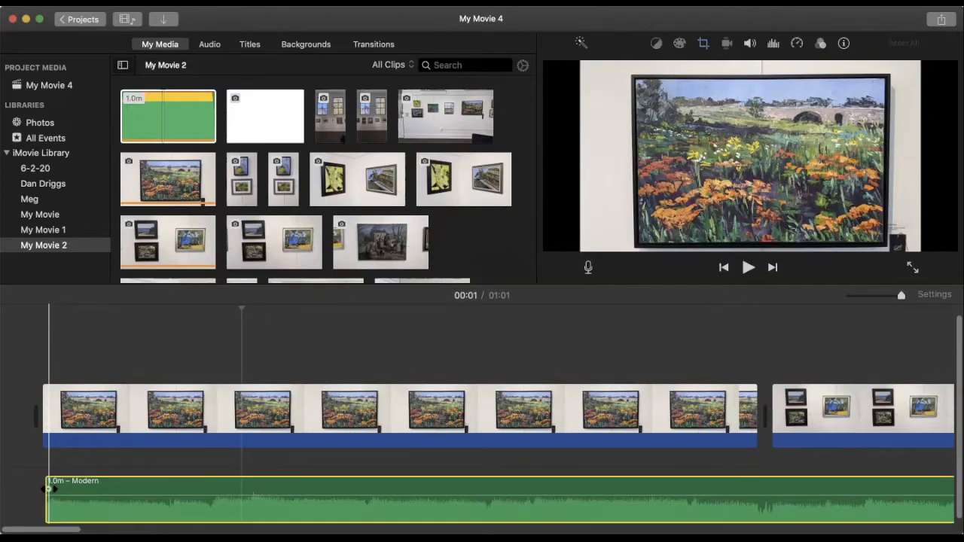
pyautogui.moveTo(49, 489); pyautogui.dragTo(452, 488)
pyautogui.click(25, 461)
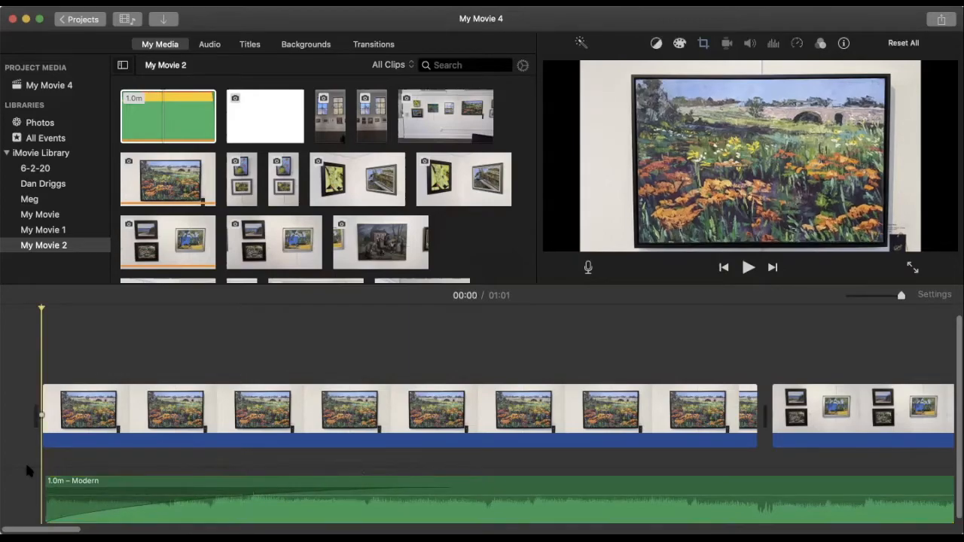
pyautogui.click(748, 268)
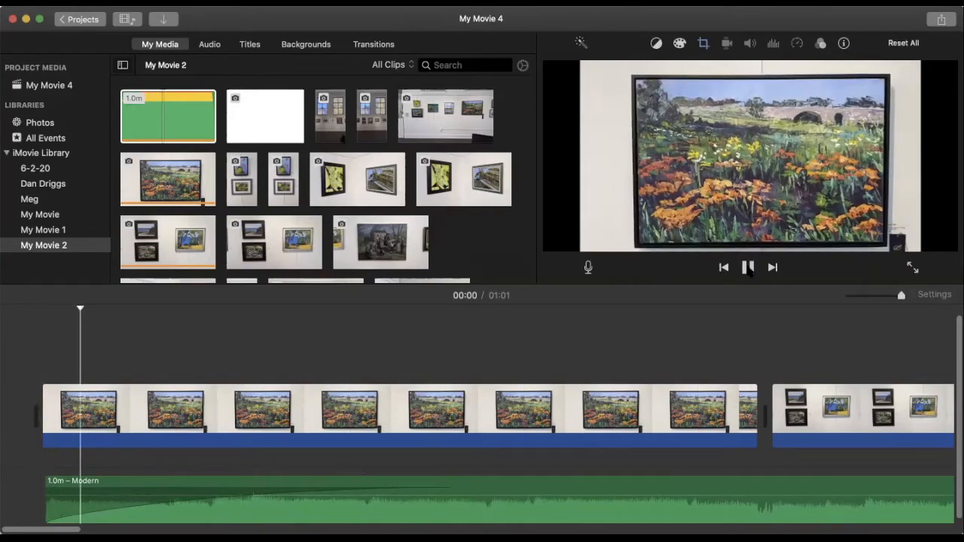
pyautogui.click(749, 269)
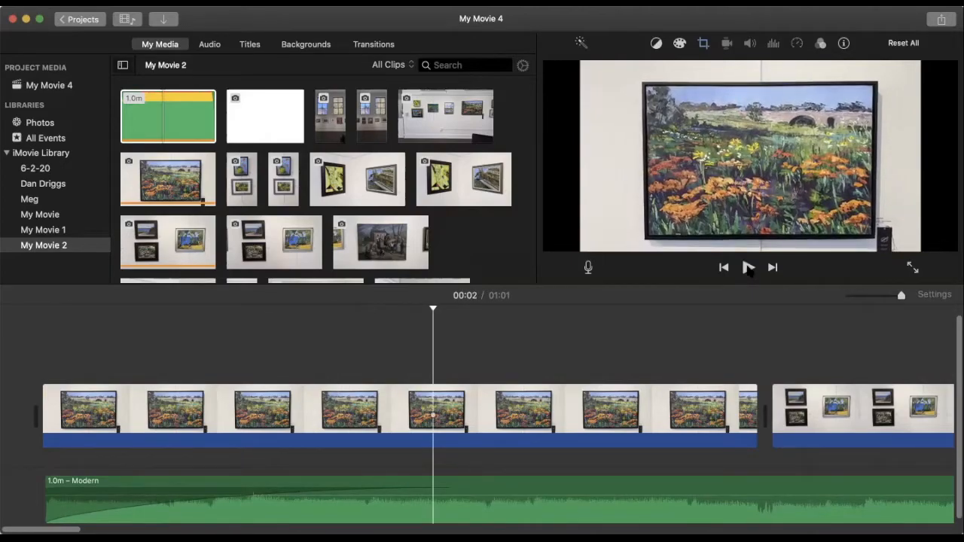
# Lower the volume of the Modern background music to 32%
pyautogui.click(743, 333)
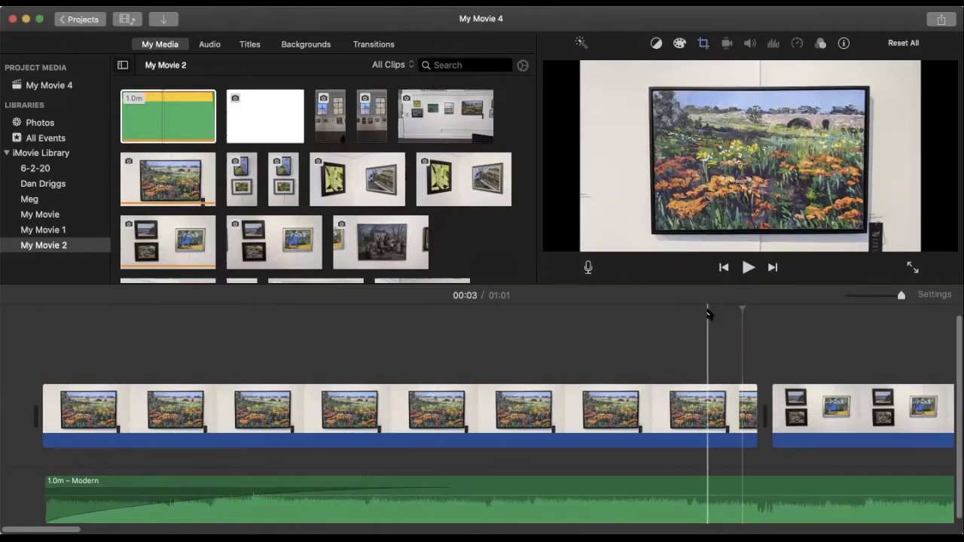
pyautogui.click(570, 506)
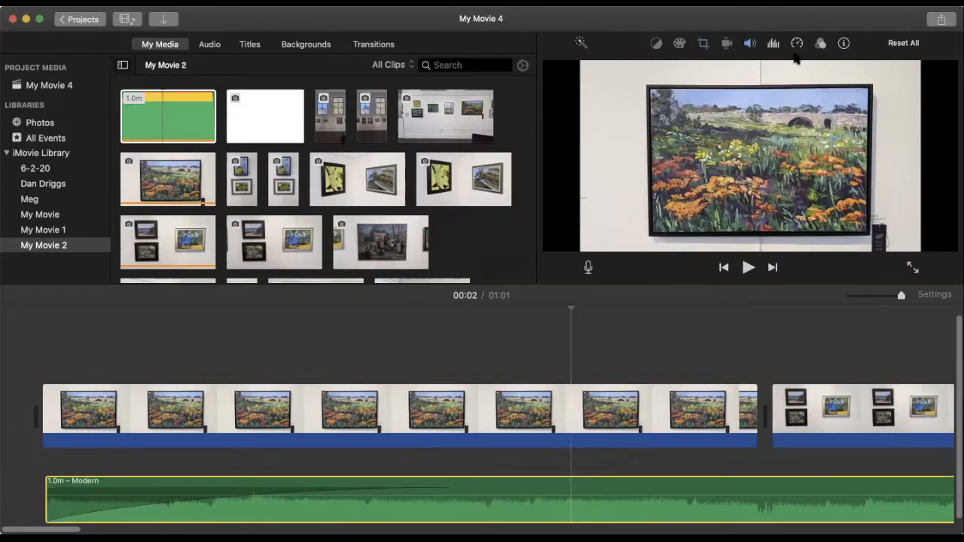
pyautogui.click(750, 43)
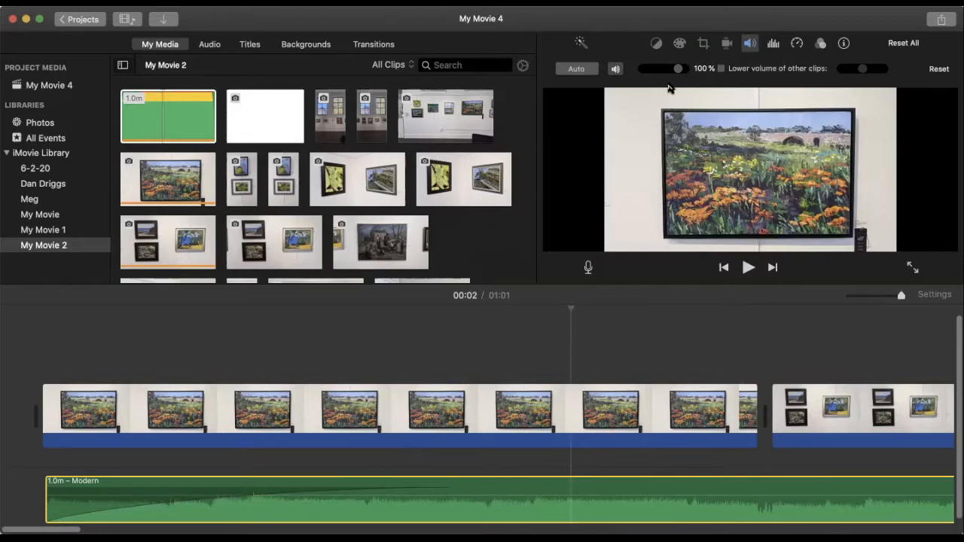
pyautogui.moveTo(678, 69); pyautogui.dragTo(655, 69)
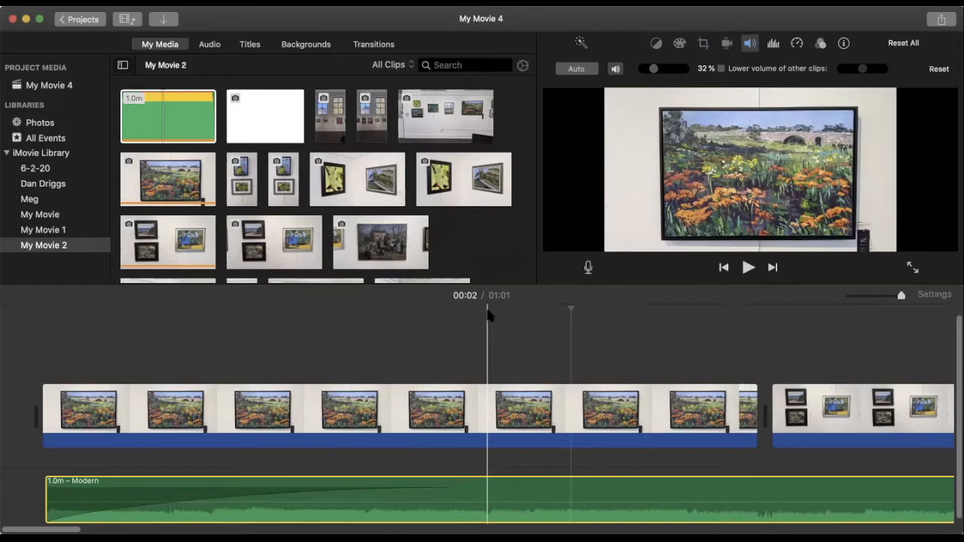
# Delete both photos and the background music from the timeline
pyautogui.click(478, 416)
pyautogui.press('Delete')
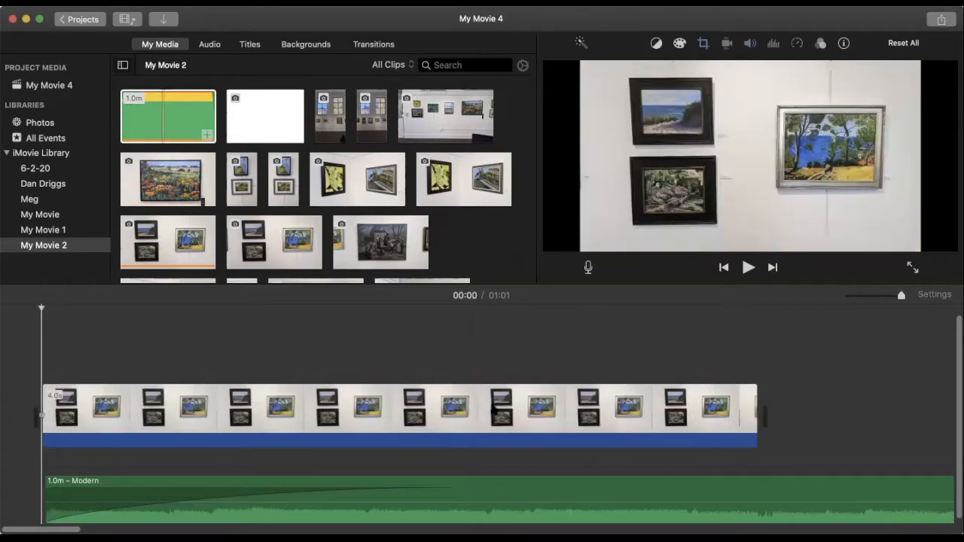
pyautogui.click(490, 409)
pyautogui.press('Delete')
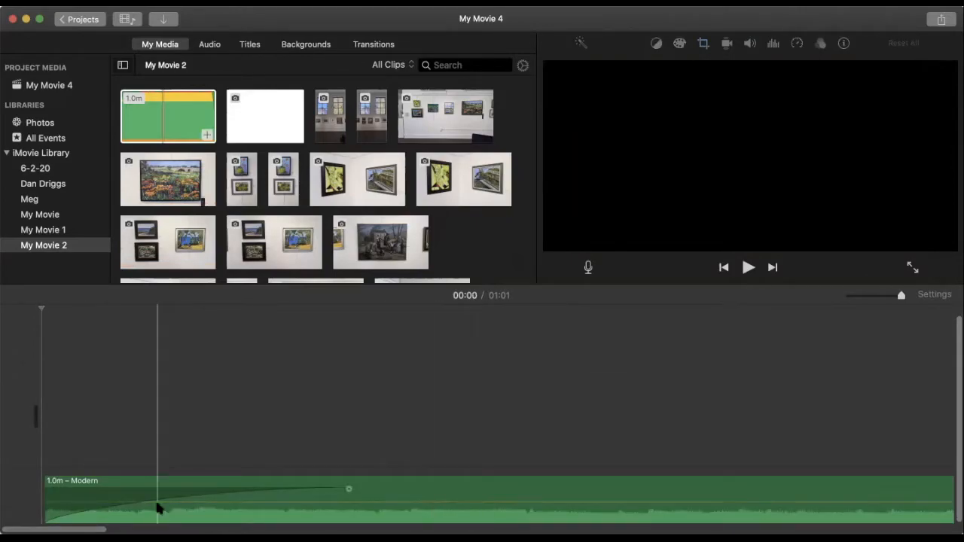
pyautogui.click(428, 496)
pyautogui.press('Delete')
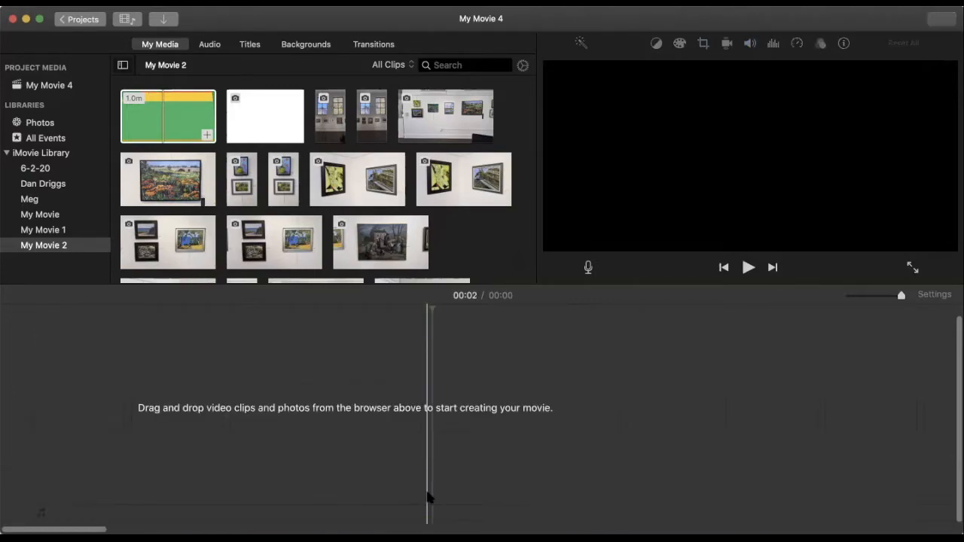
# Place the 51.8-second gallery interview clip of the man in the plaid shirt in the timeline and detach its audio
pyautogui.click(43, 186)
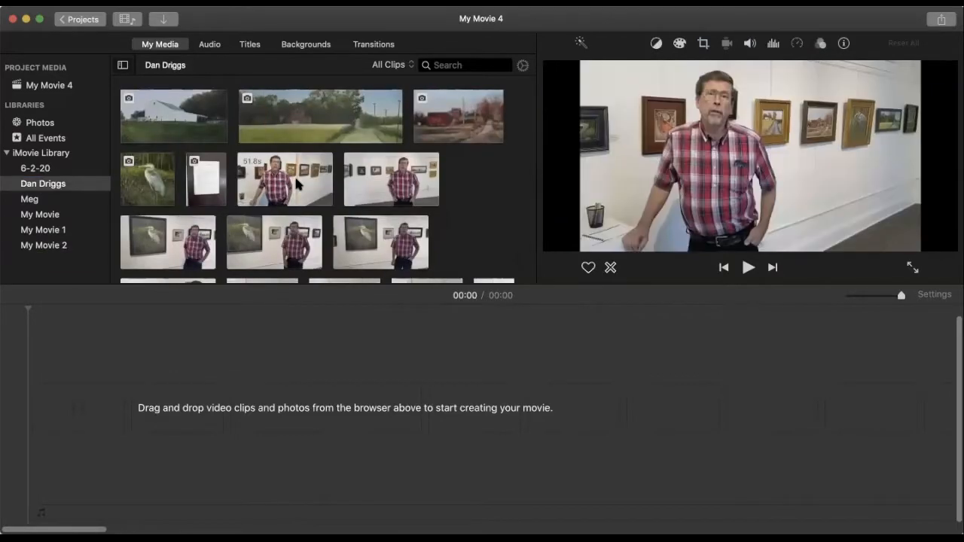
pyautogui.moveTo(295, 175); pyautogui.dragTo(121, 407)
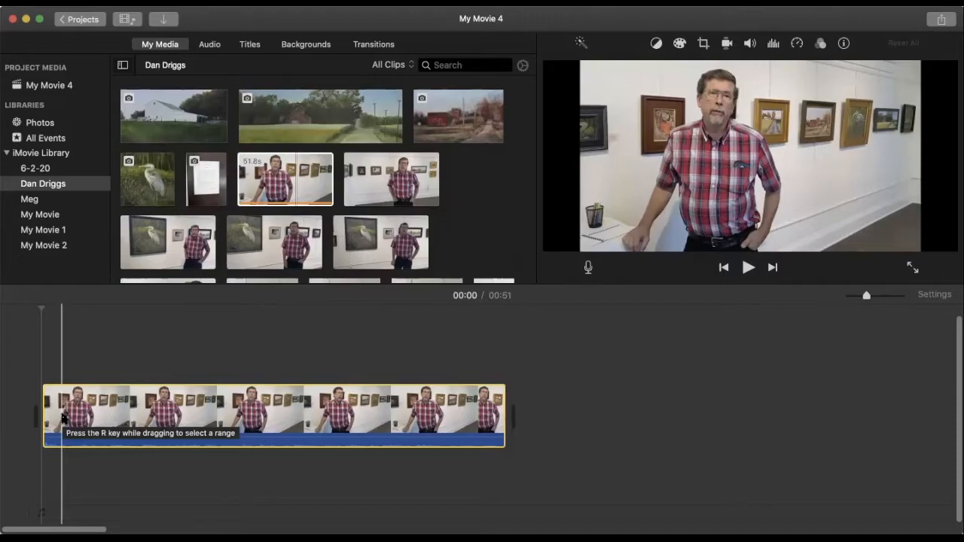
pyautogui.click(105, 412)
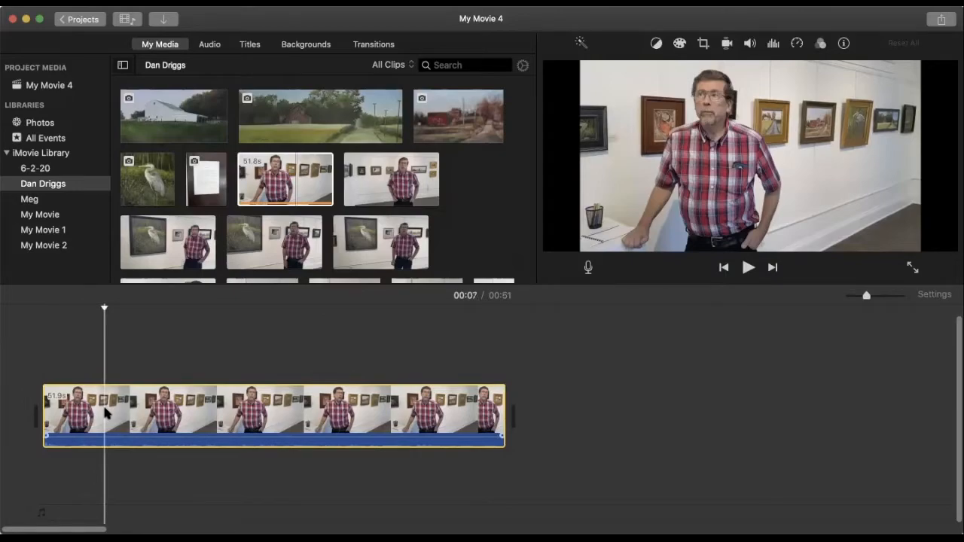
pyautogui.rightClick(106, 412)
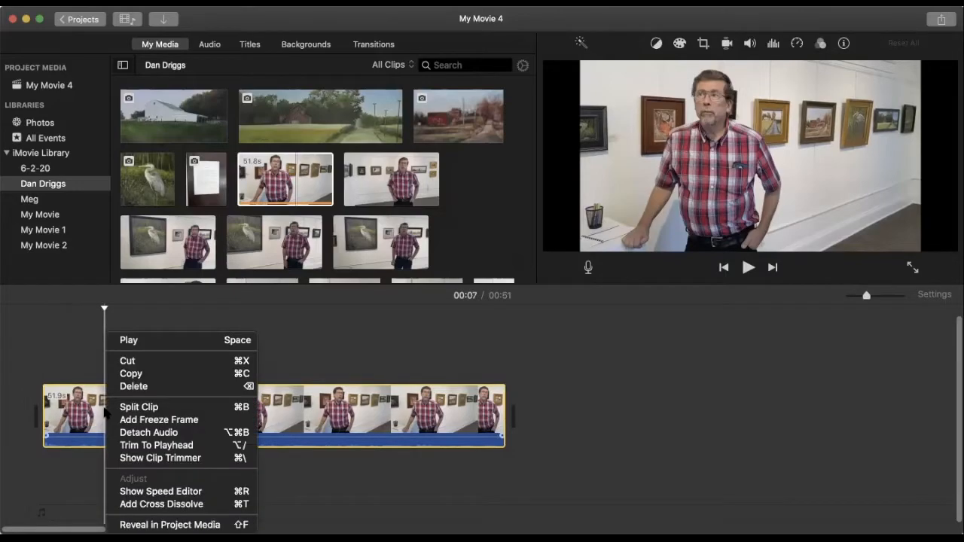
pyautogui.click(148, 432)
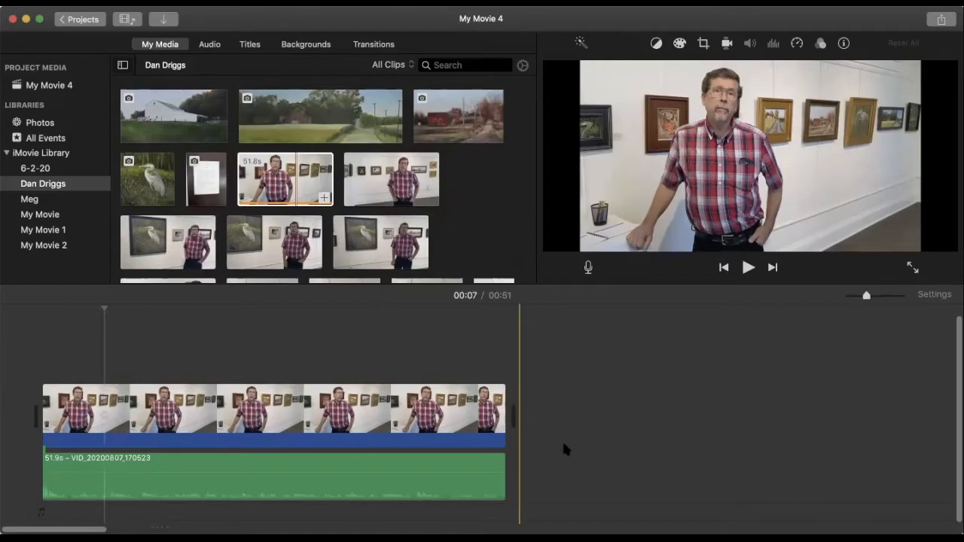
# Select the detached interview audio and open its volume settings and its noise reduction and equalizer settings
pyautogui.click(384, 483)
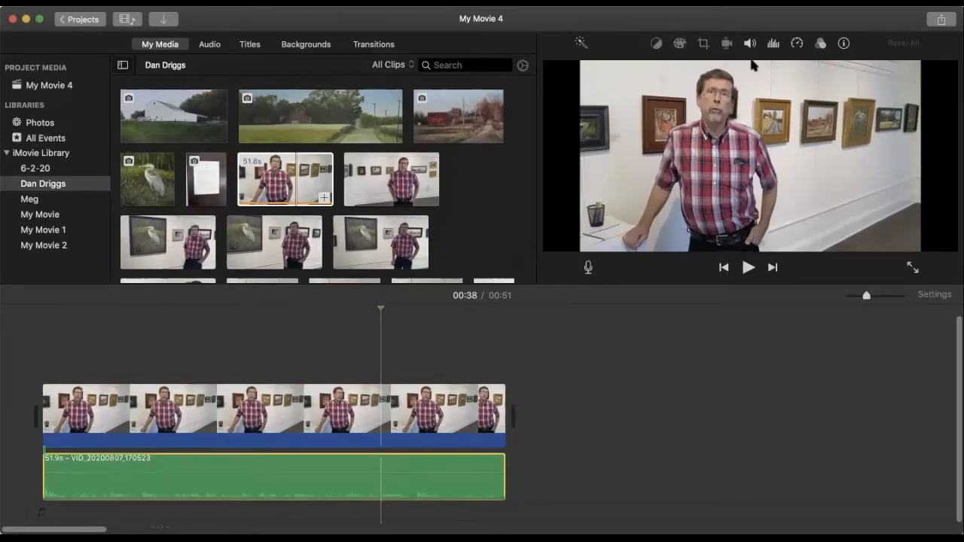
pyautogui.click(749, 44)
pyautogui.click(774, 43)
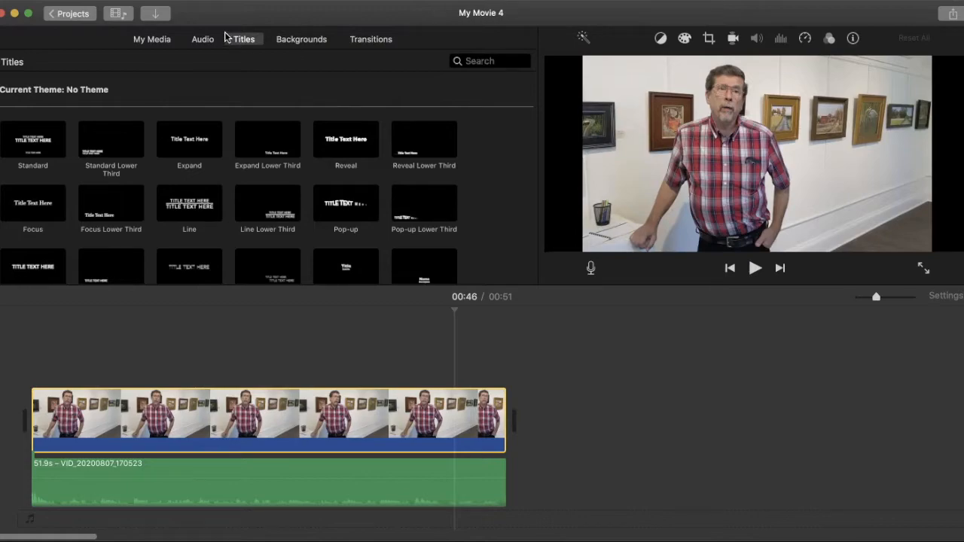
# Open the export settings for sharing the movie as a file, and activate the title My Movie 4 for editing
pyautogui.click(75, 0)
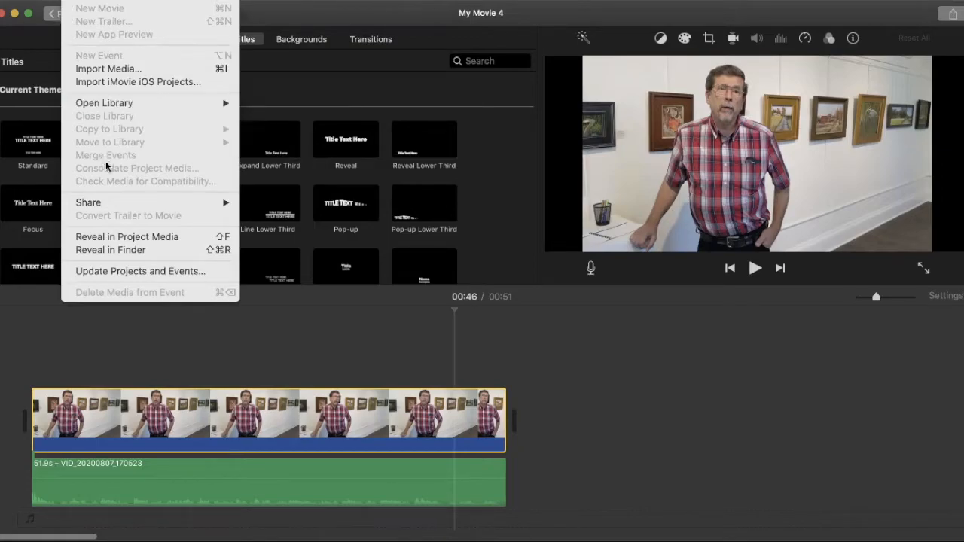
pyautogui.moveTo(112, 205)
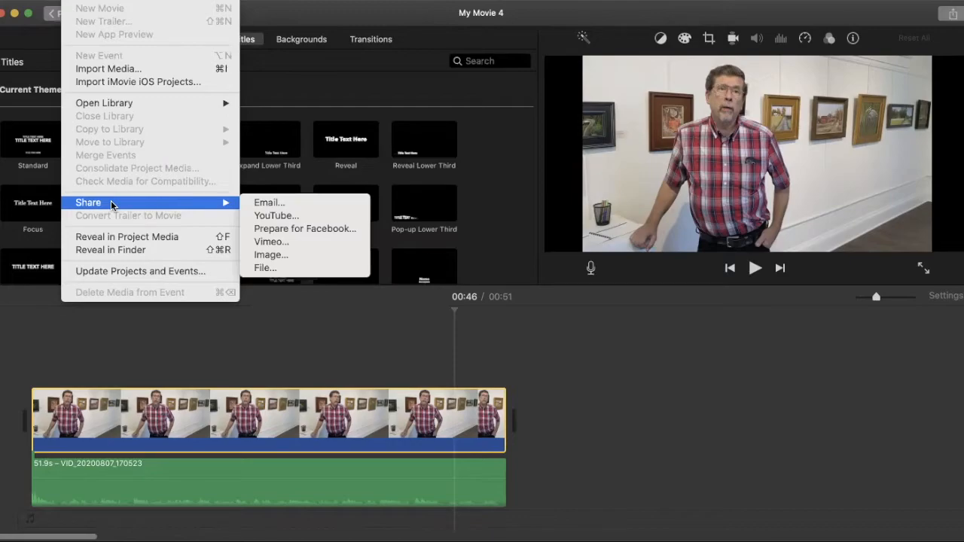
pyautogui.click(279, 271)
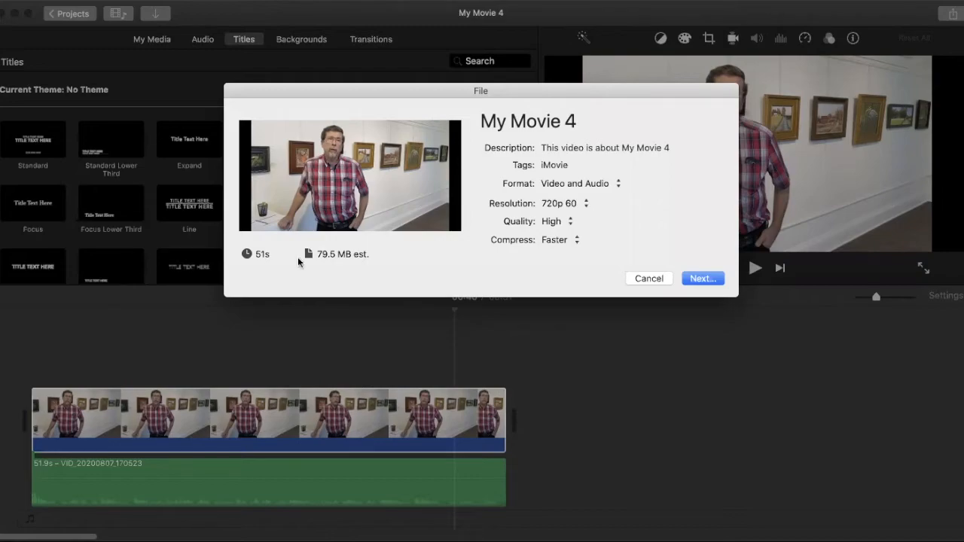
pyautogui.click(576, 121)
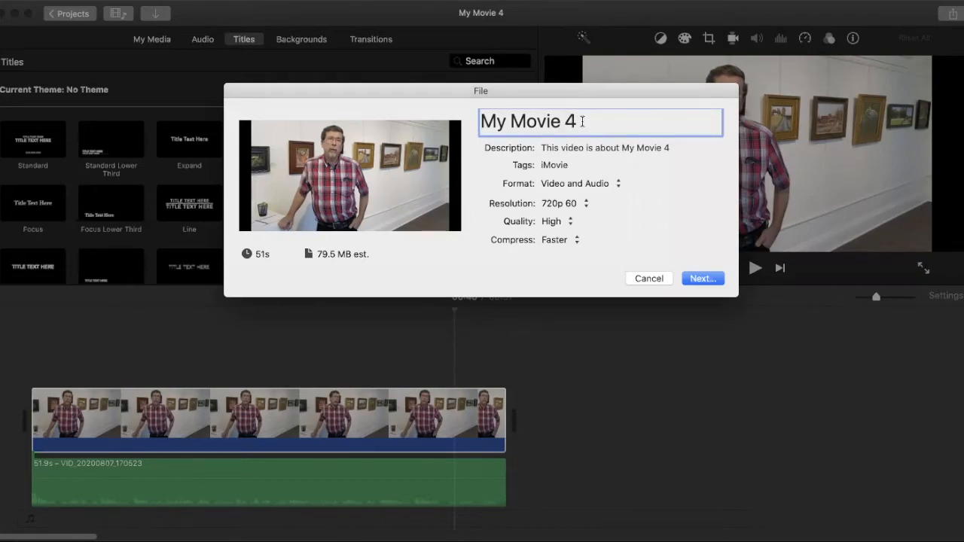
# Check the export format and resolution choices, keeping Video and Audio at 720p 60
pyautogui.click(595, 183)
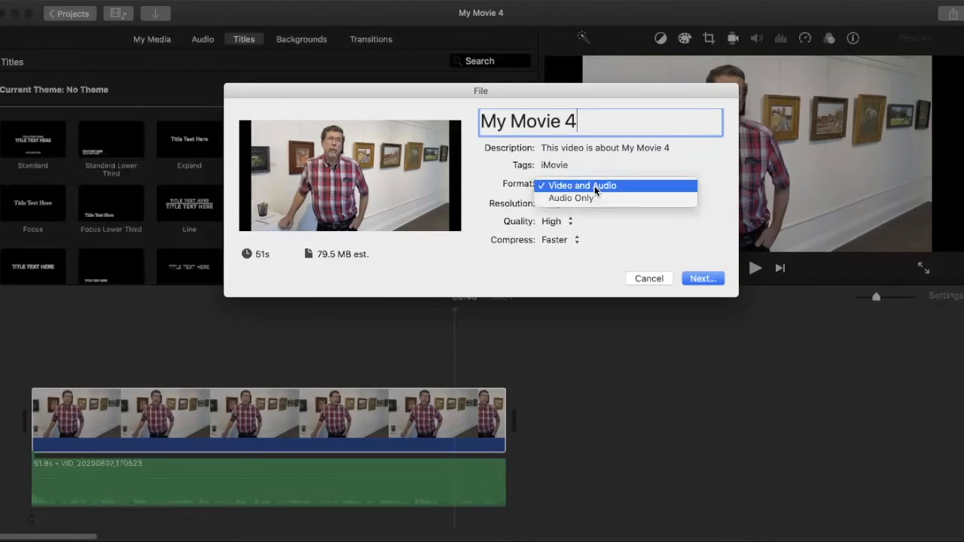
pyautogui.click(670, 230)
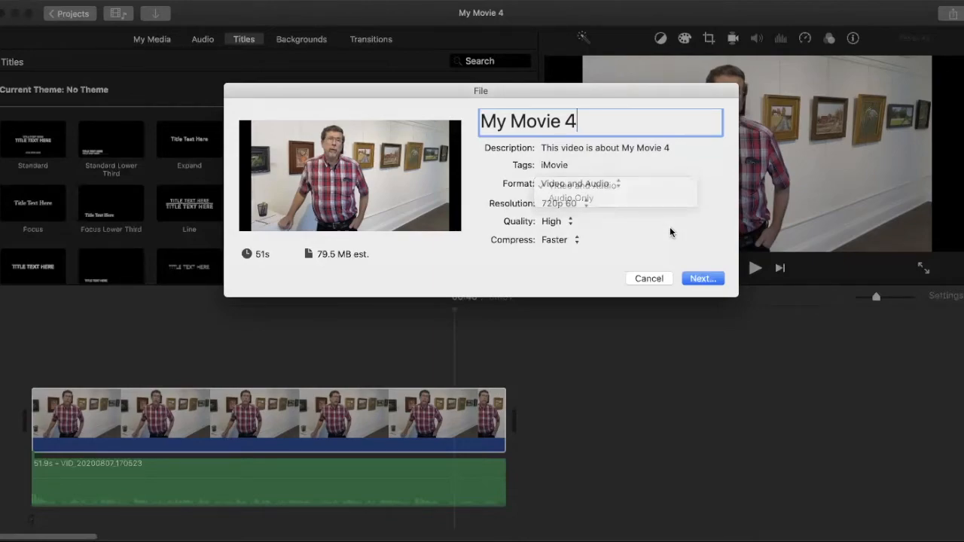
pyautogui.click(556, 204)
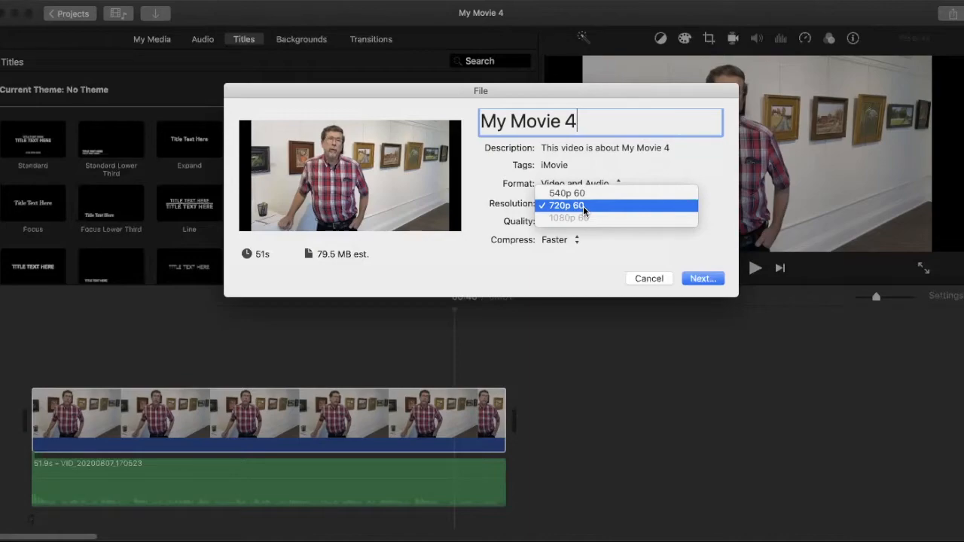
pyautogui.click(586, 206)
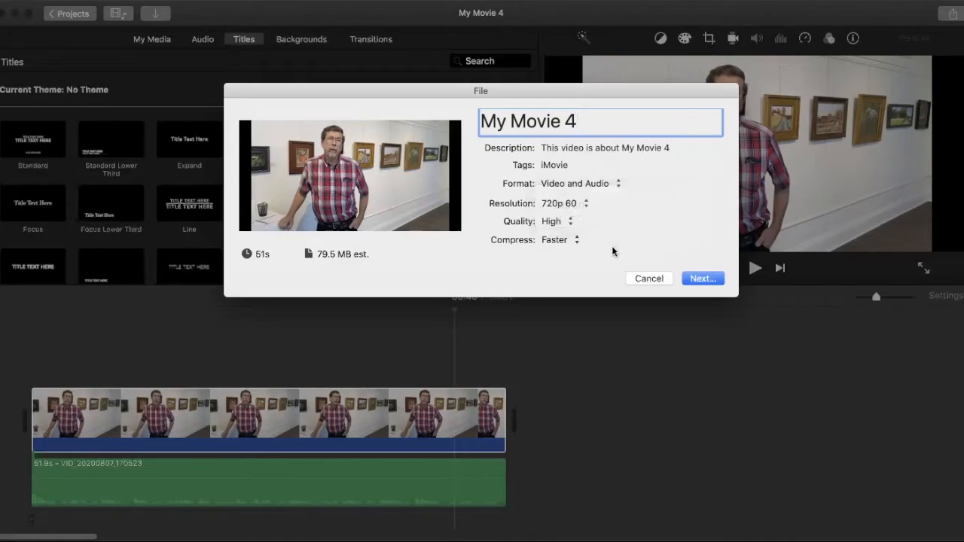
# Try the Best (ProRes) export quality to compare the file size, and return the quality to High
pyautogui.click(555, 221)
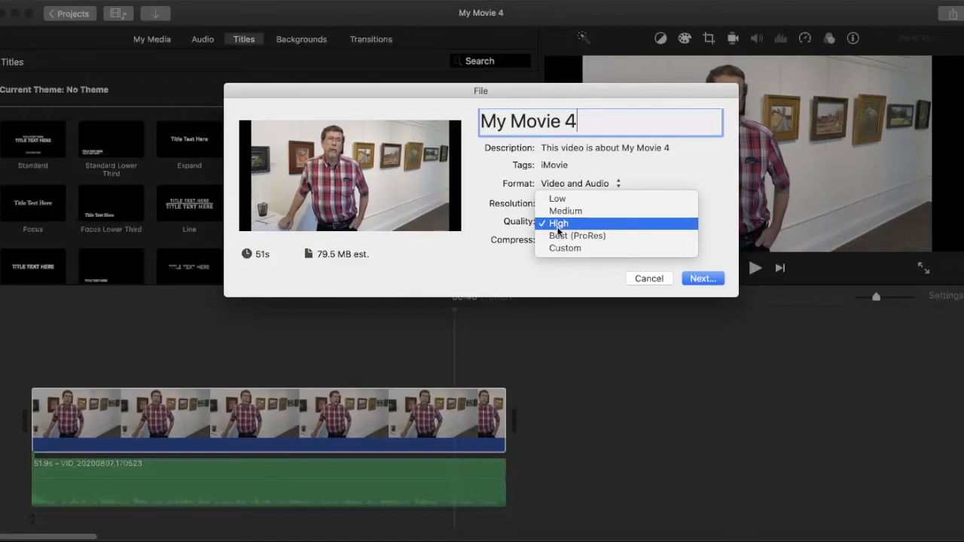
pyautogui.click(562, 236)
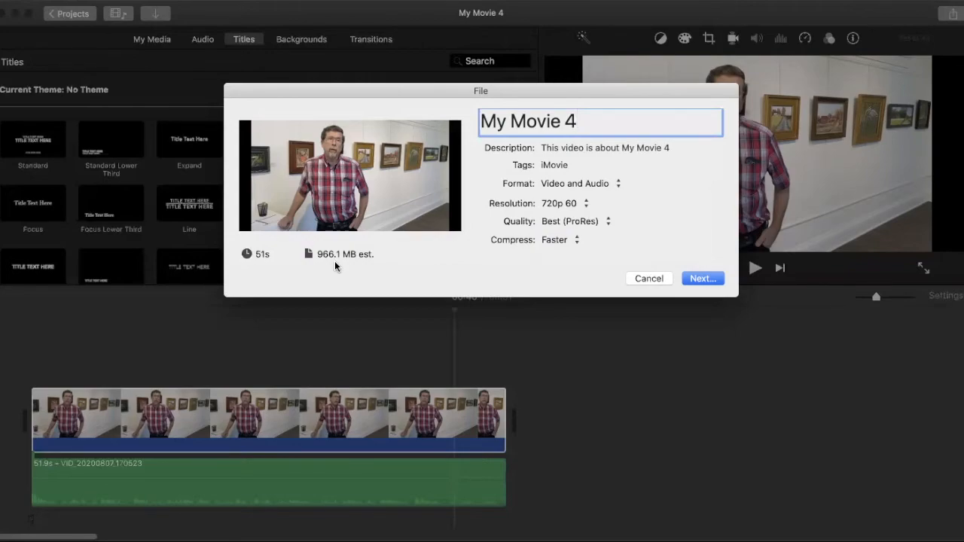
pyautogui.click(571, 221)
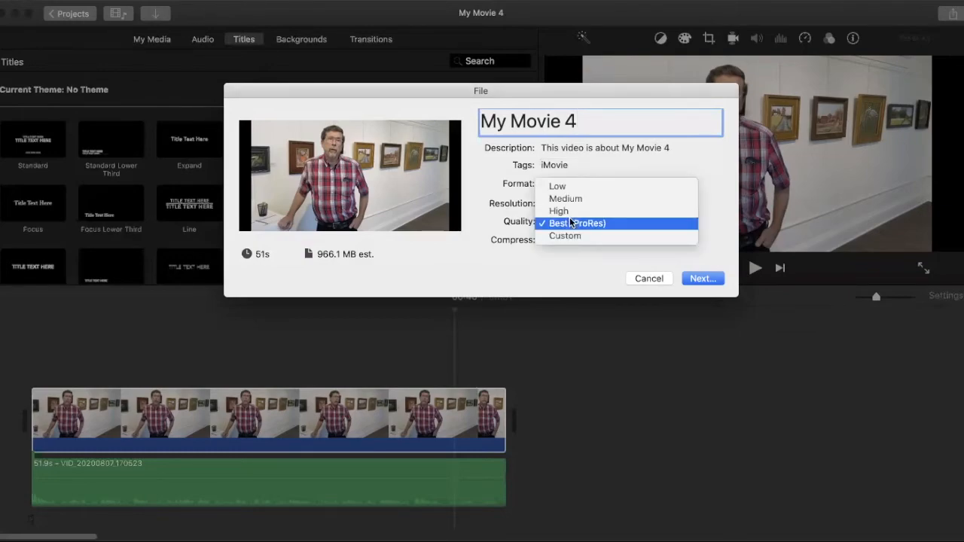
pyautogui.click(557, 212)
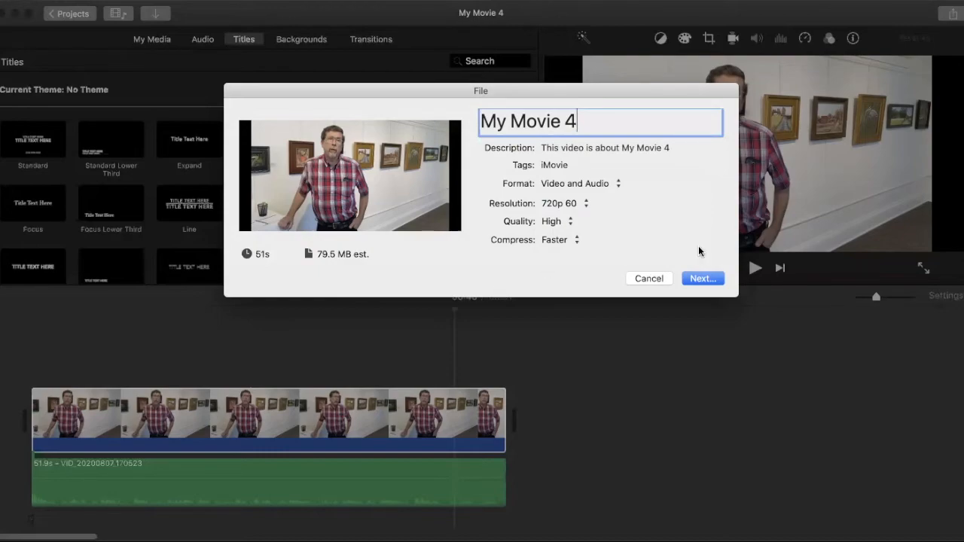
# Export the movie as a file named My Movie 4, saved in the iCloud Documents folder
pyautogui.click(697, 279)
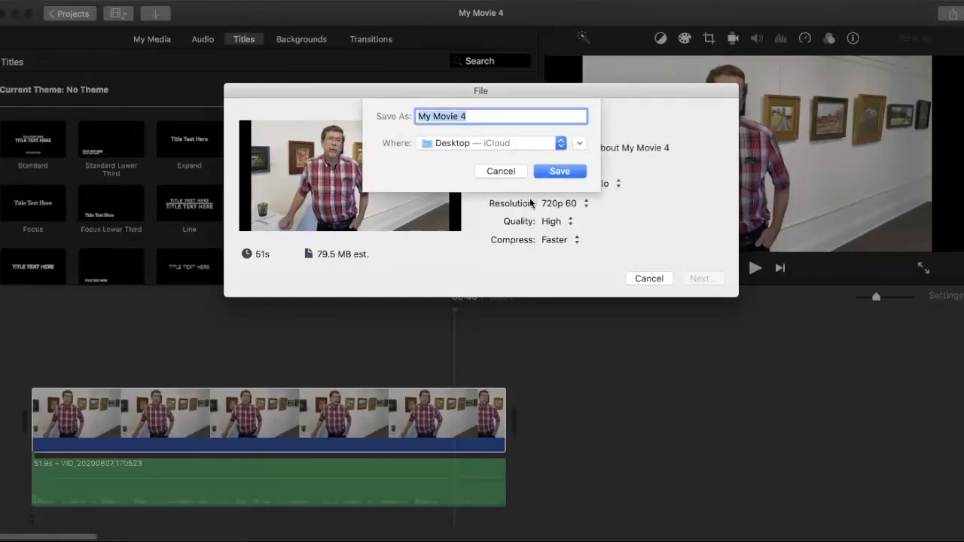
pyautogui.click(560, 145)
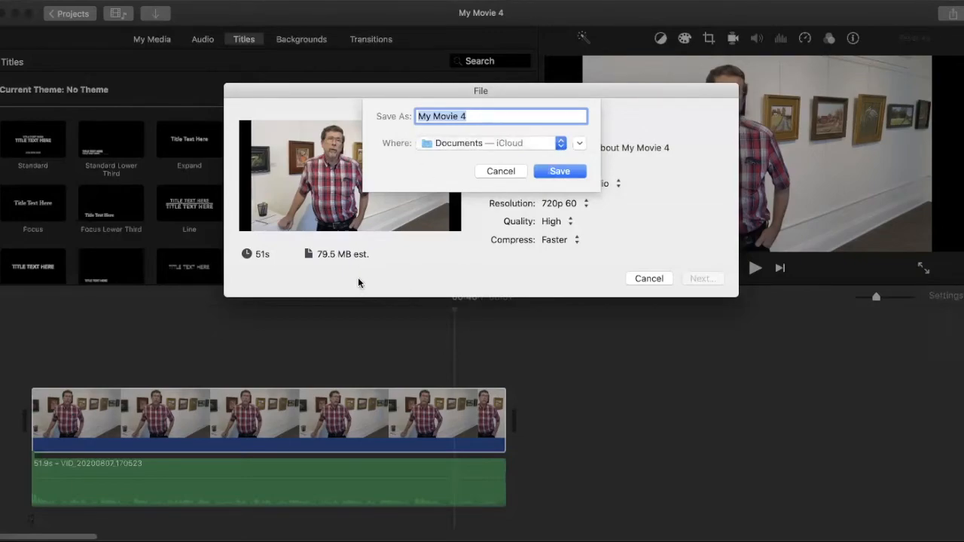
pyautogui.click(569, 171)
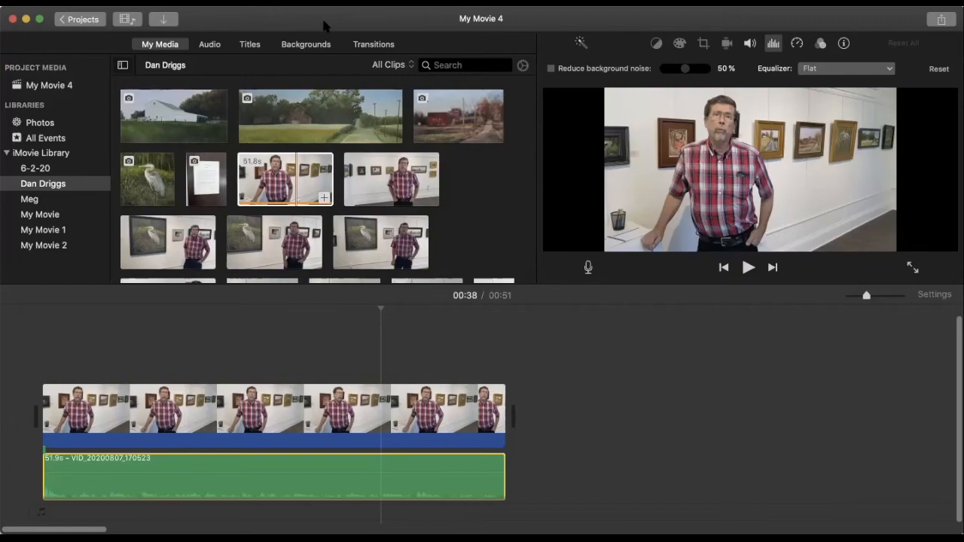
# View the available transitions and title styles for the project
pyautogui.click(375, 45)
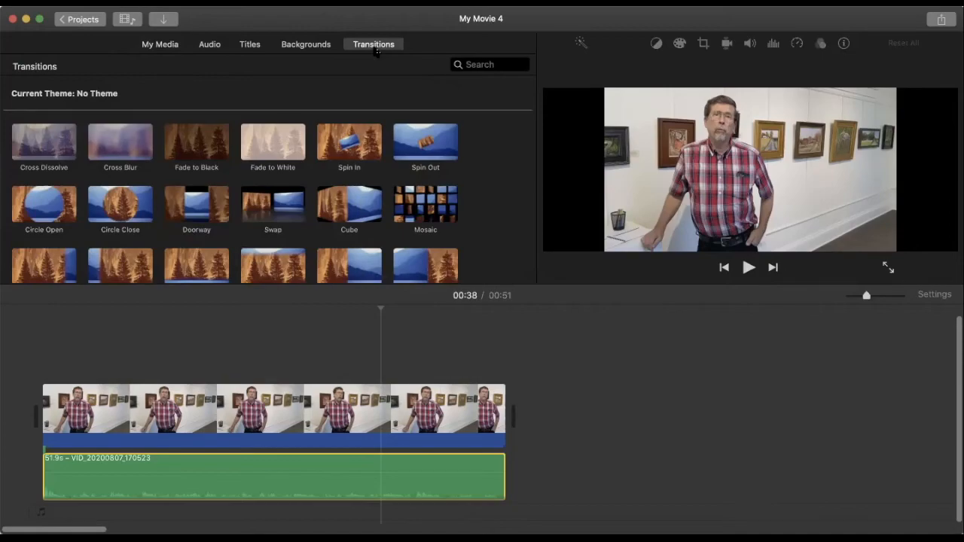
pyautogui.click(250, 45)
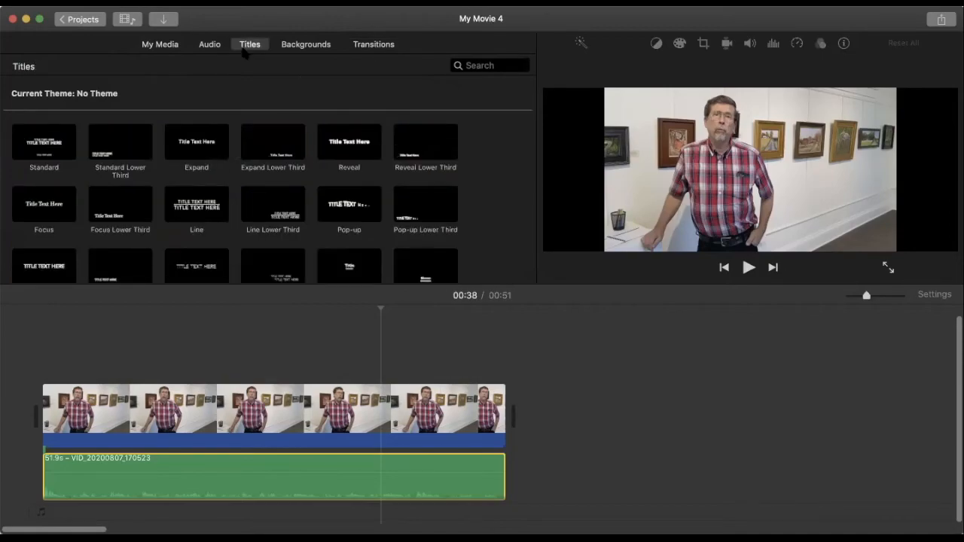